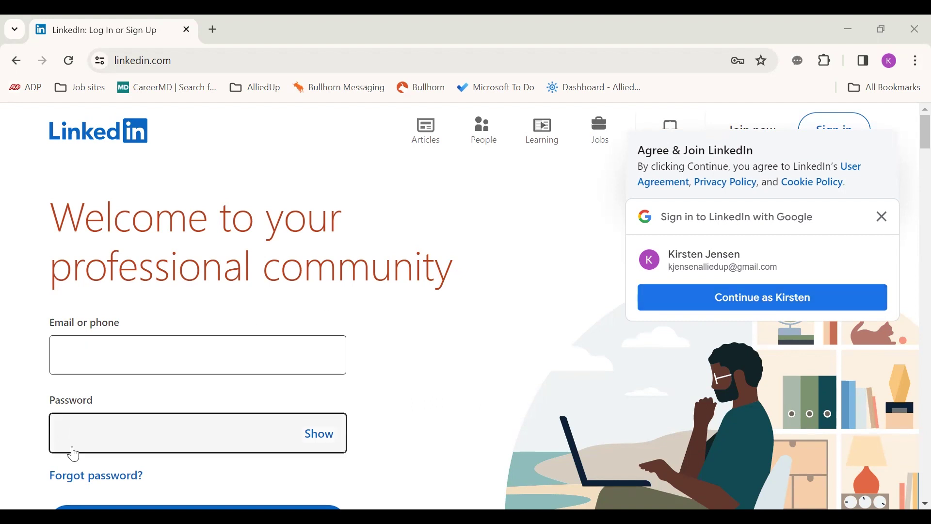
Step: Sign in with the suggested Google account and keep the 52776 West Liberty, Iowa location
click(707, 298)
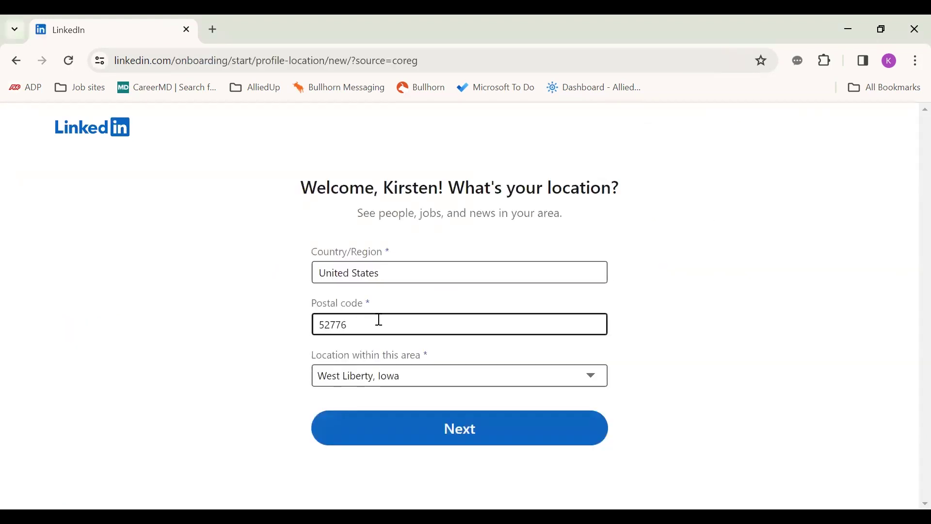
double_click(325, 324)
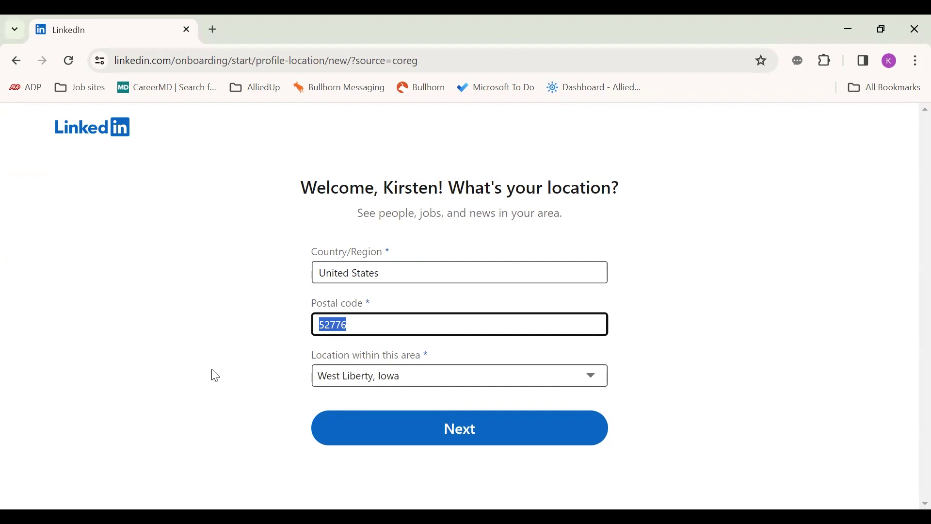
click(345, 433)
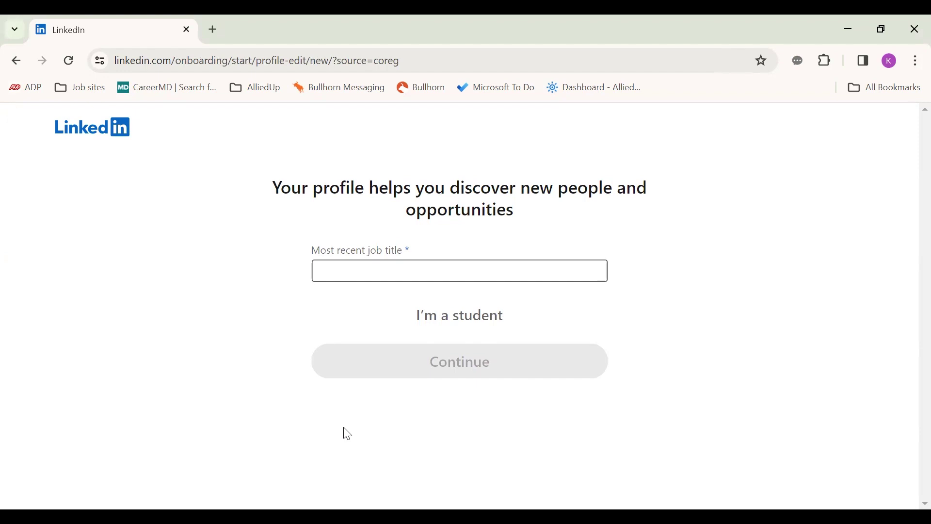
Step: Enter Medical Assistant as the most recent job title
click(363, 271)
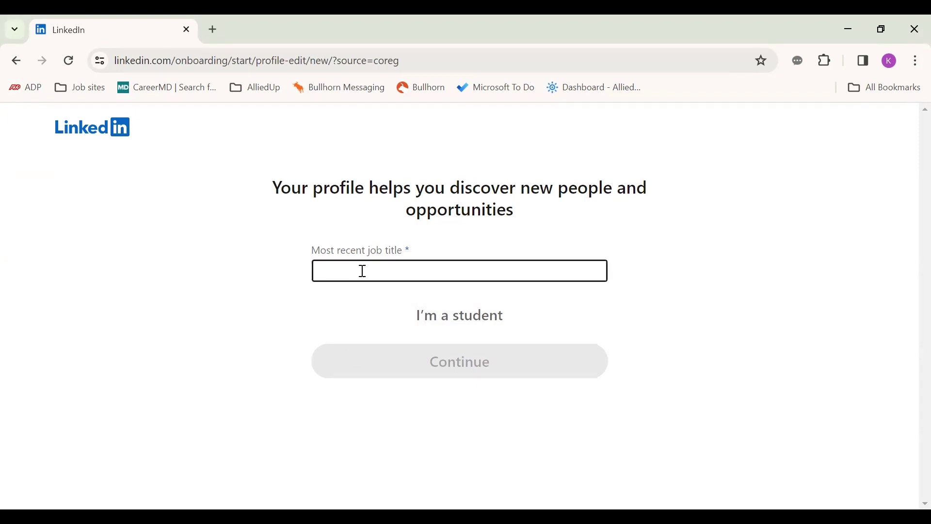
click(164, 329)
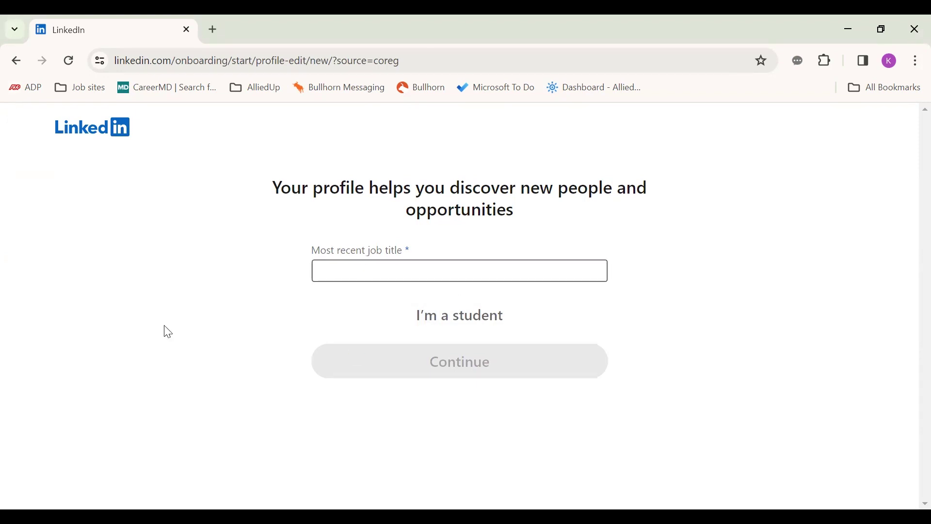
click(314, 277)
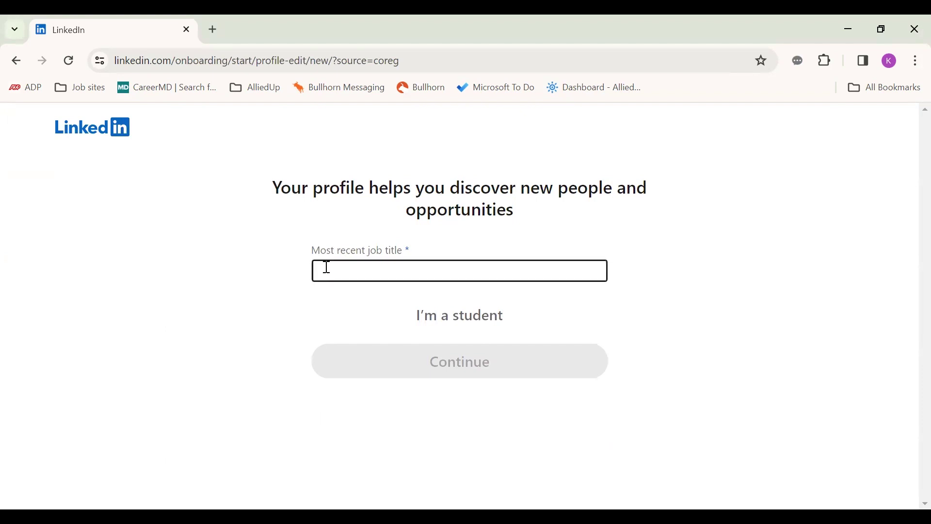
click(452, 324)
click(413, 269)
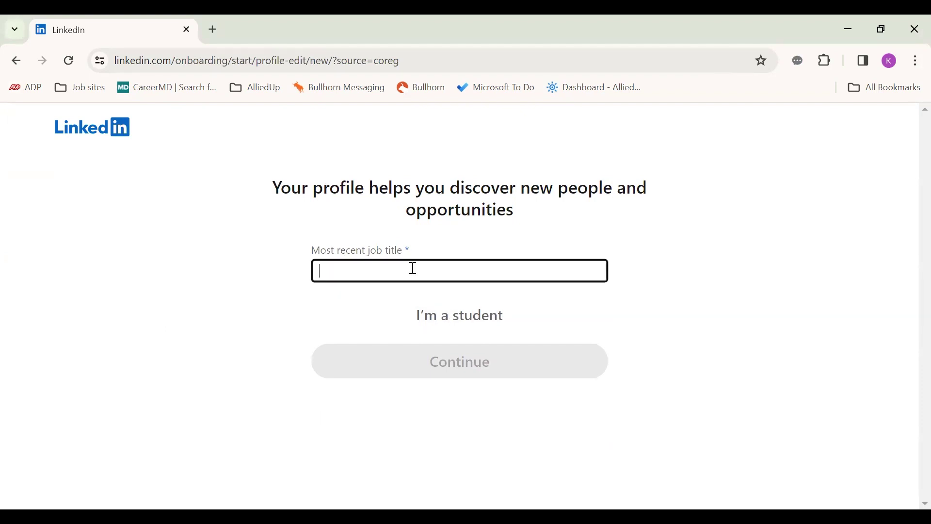
text(Medical )
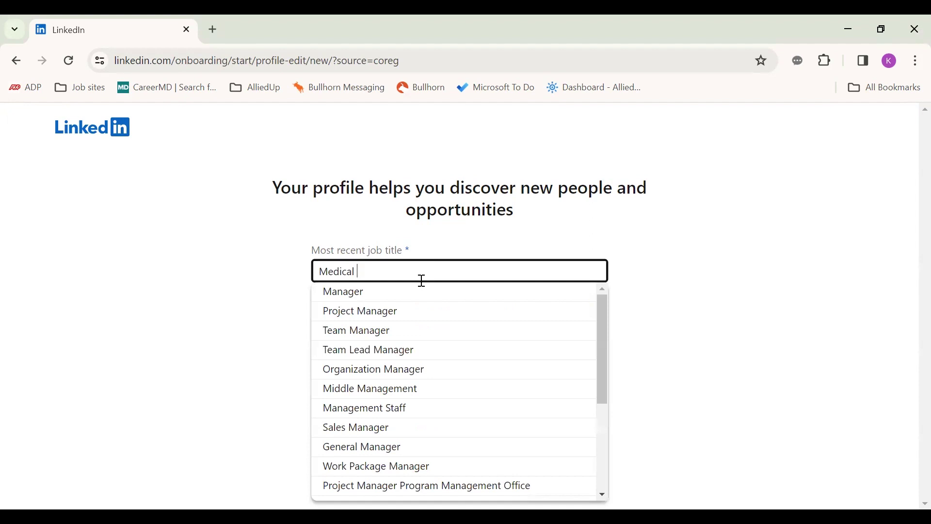
text(Ass)
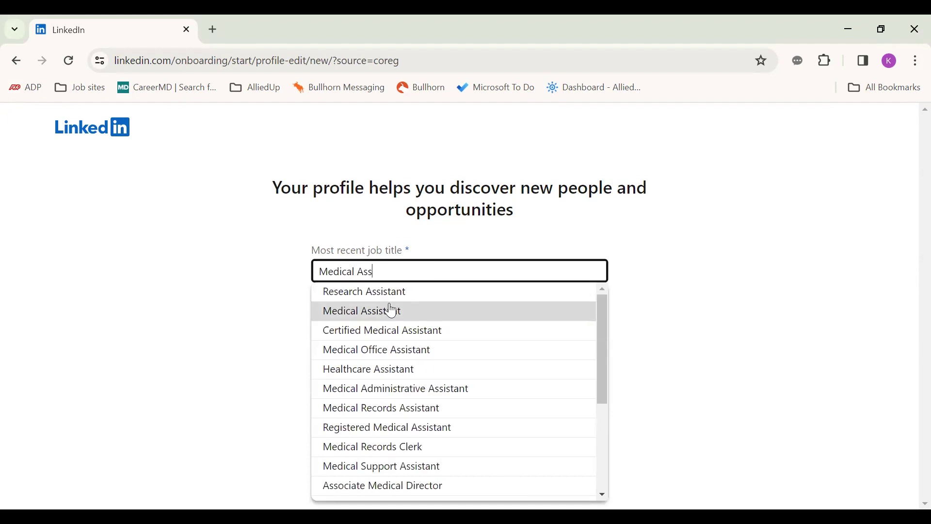
click(392, 311)
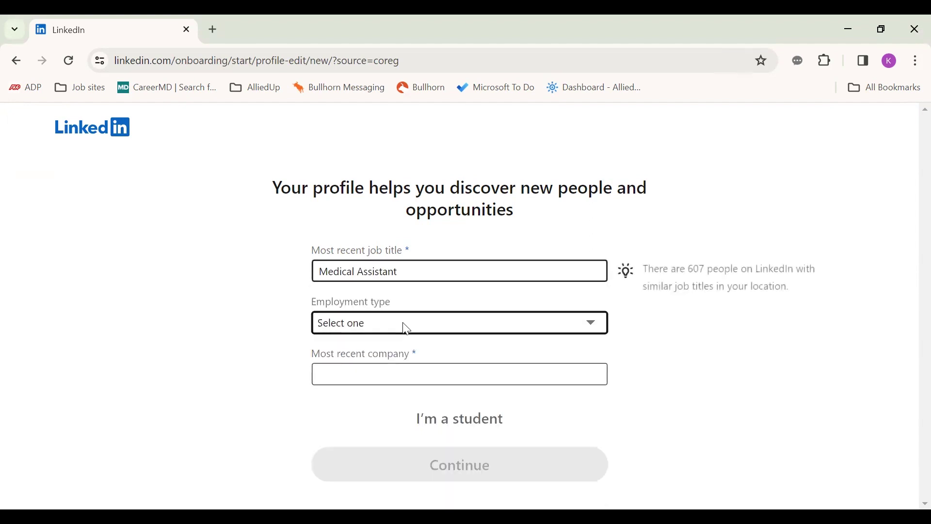
Step: Set the employment type to Full-time and the company to Kaiser Permanente
click(407, 329)
click(395, 356)
click(388, 377)
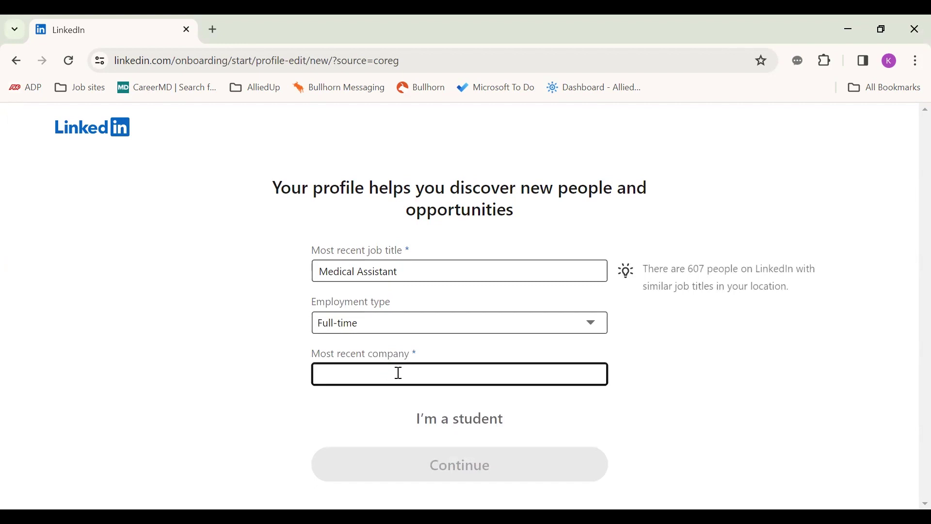
text(Kaiser)
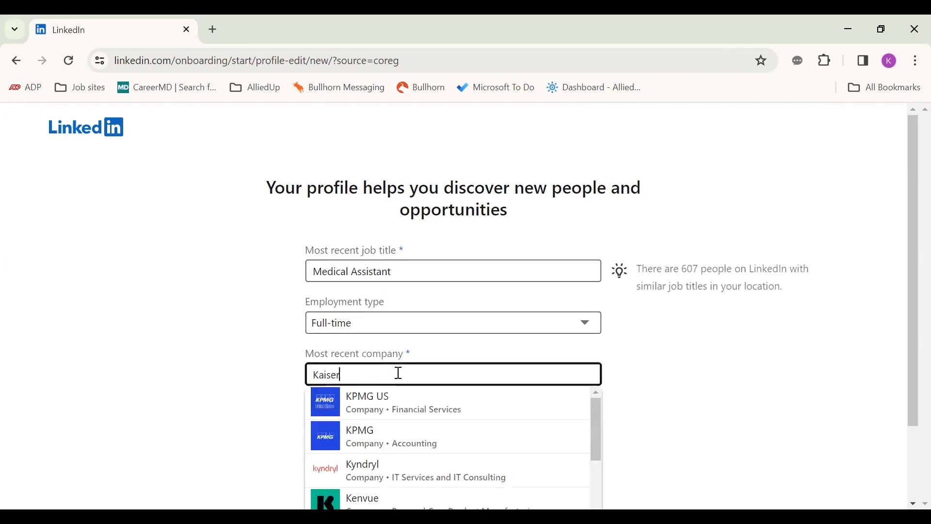
click(387, 412)
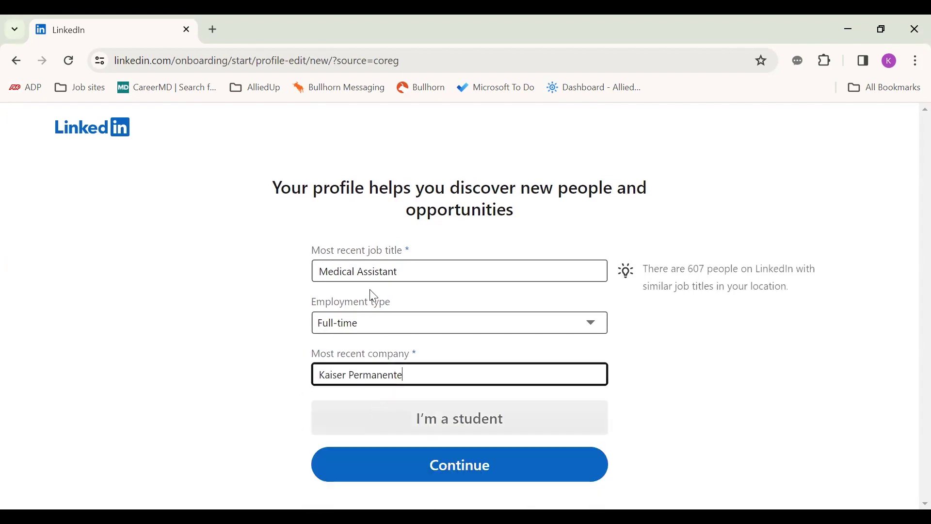
Step: Switch to student details with Unitek College, 2023 to 2024, and submit them
click(443, 416)
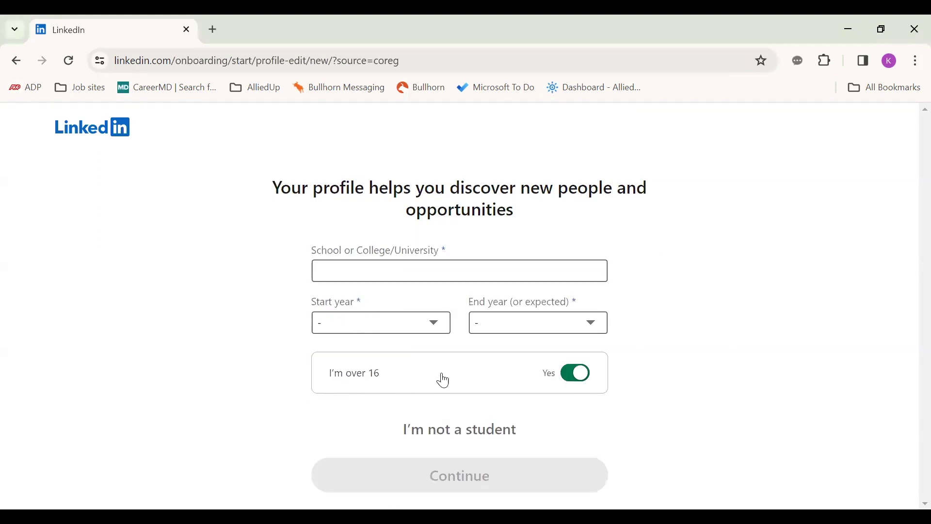
click(420, 267)
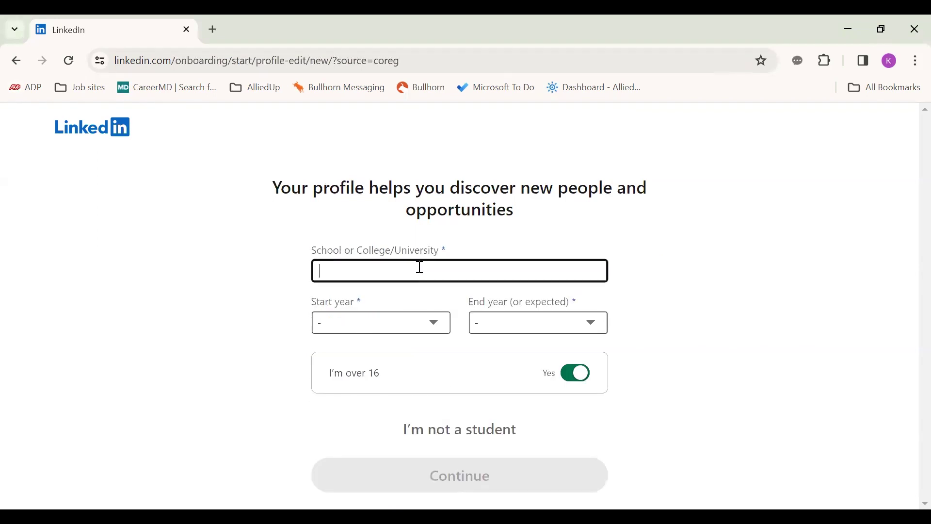
text(Unitek)
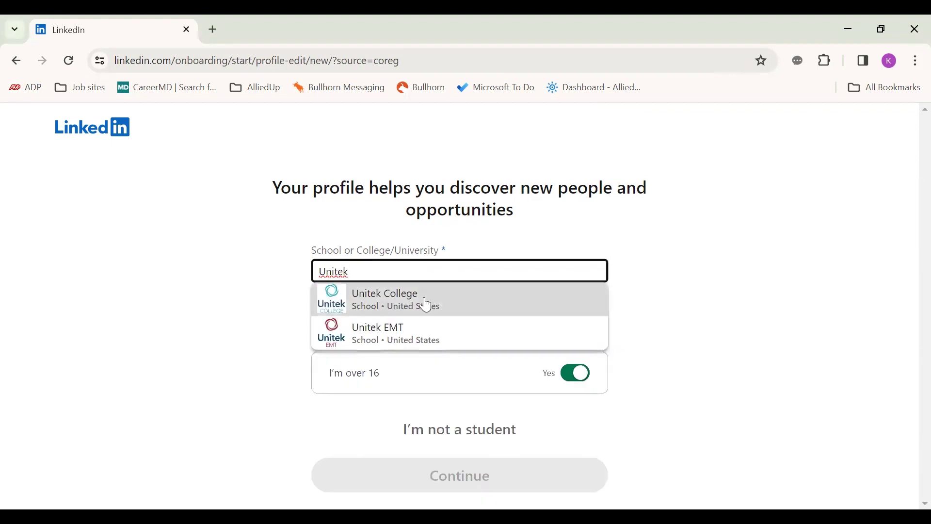
click(426, 304)
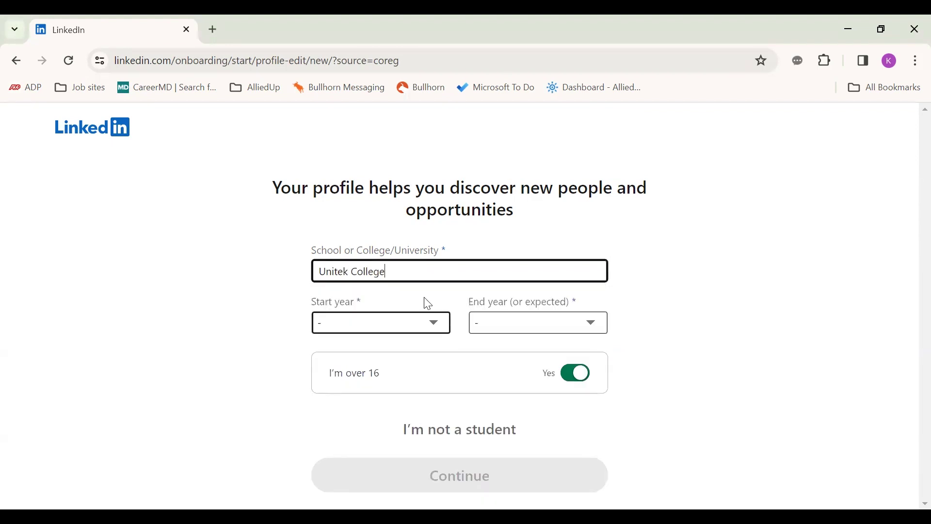
click(401, 322)
click(374, 65)
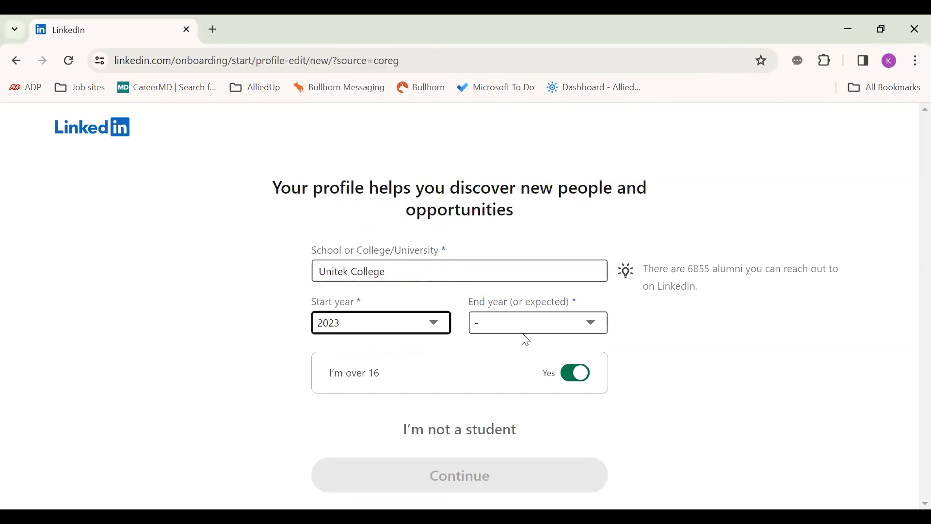
click(527, 328)
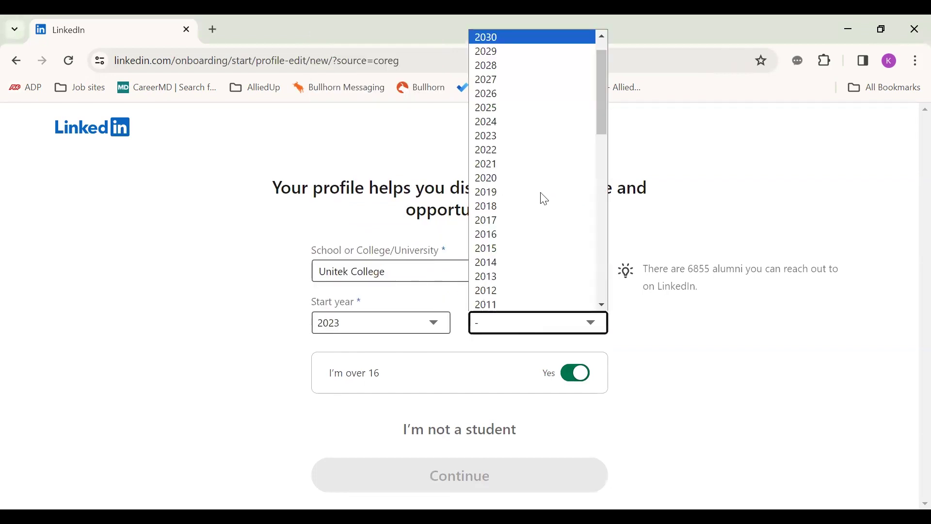
click(557, 121)
click(421, 478)
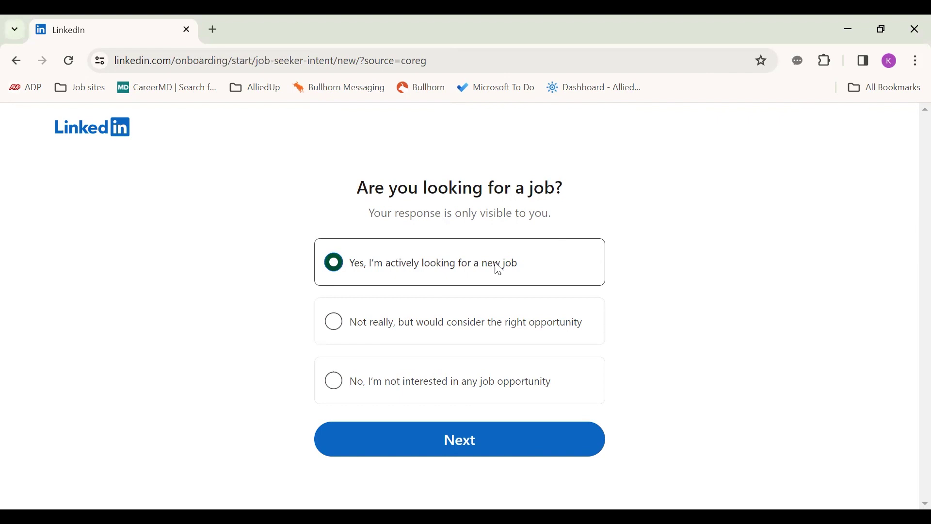
Step: Keep 'Yes, I'm actively looking for a new job' and continue
click(429, 439)
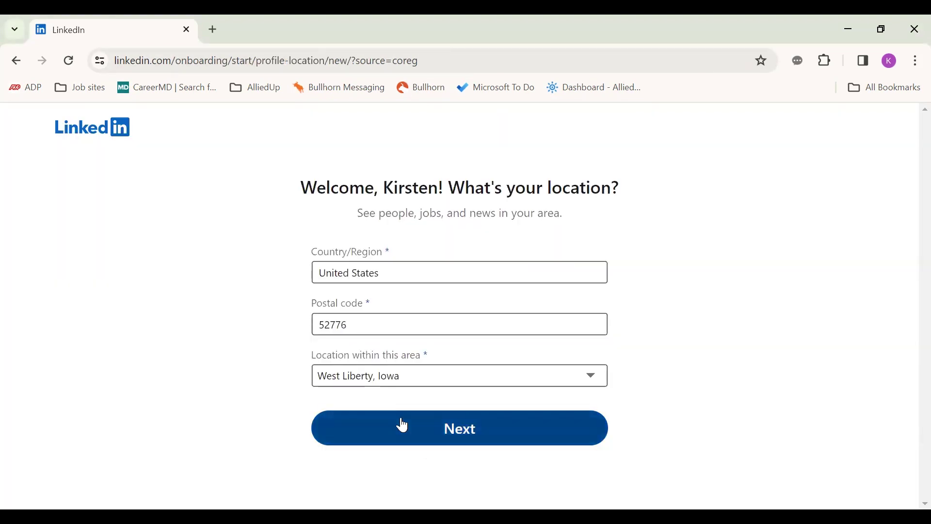
Step: Replace postal code 52776 with 90001 (Los Angeles, California) and continue
click(341, 321)
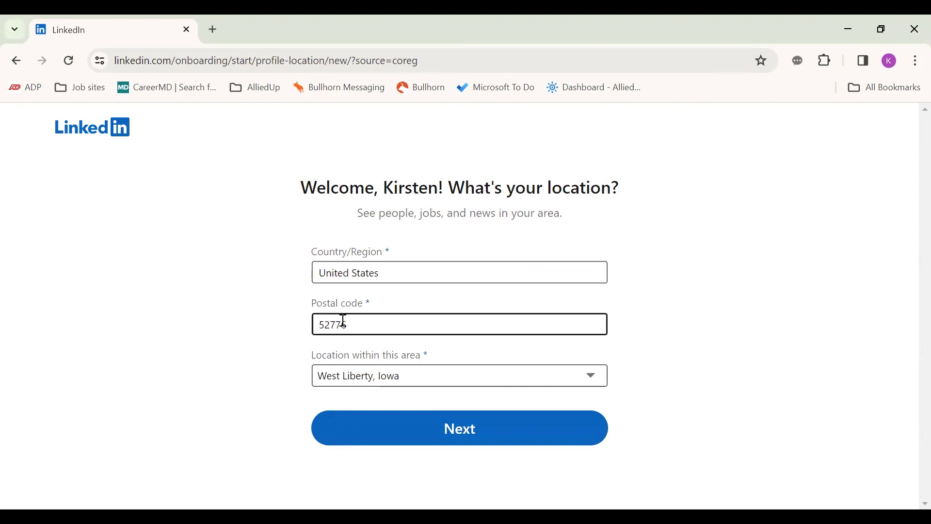
drag(352, 322, 313, 330)
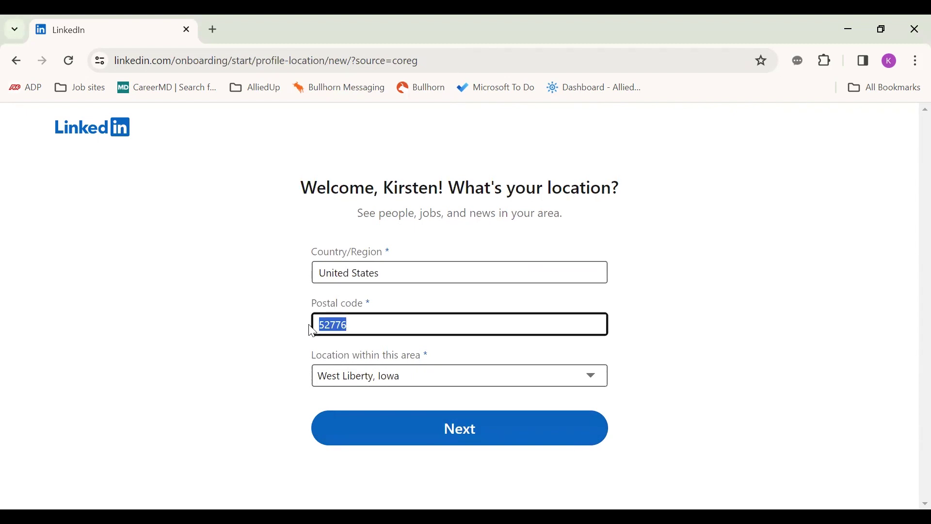
key(BackSpace)
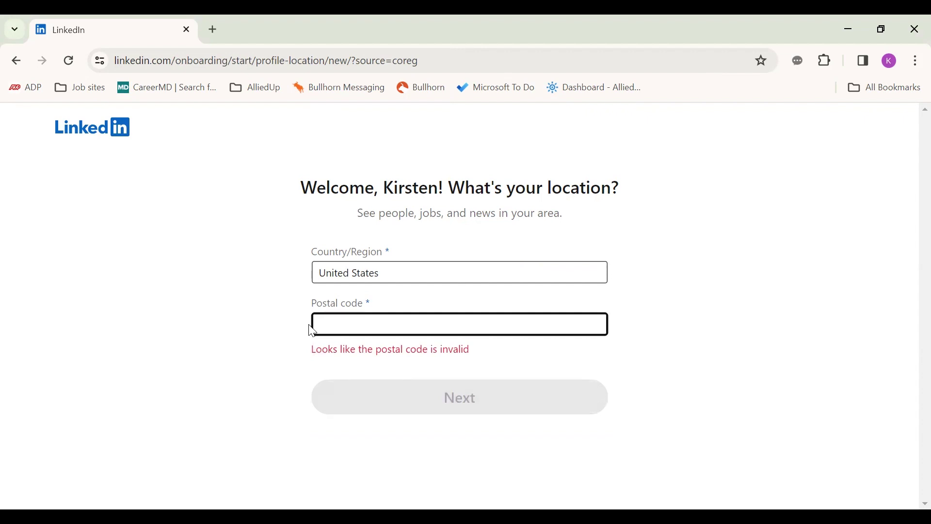
text(90001)
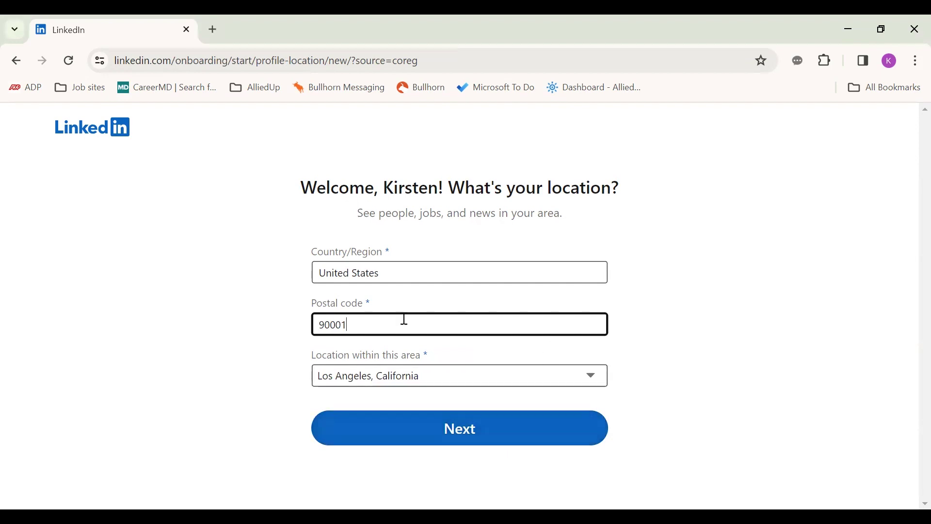
click(379, 437)
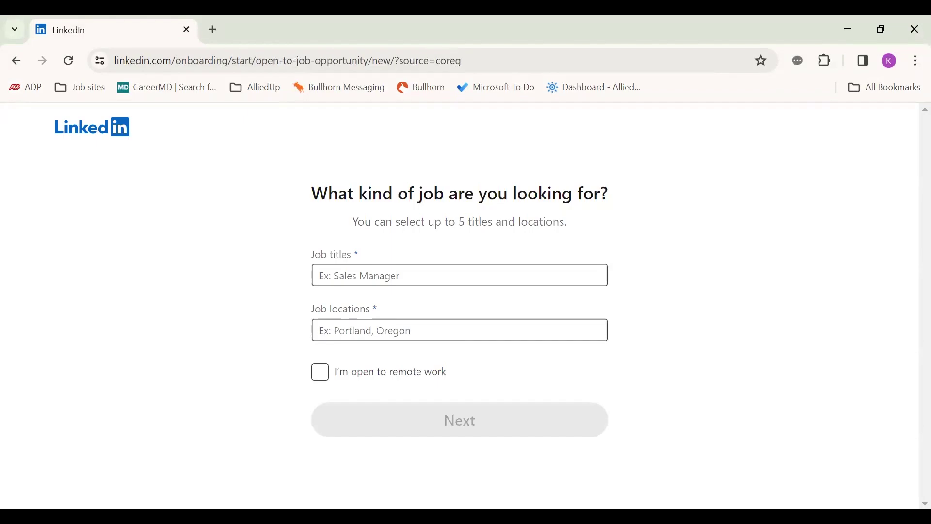
Step: Add Medical Assistant and Caregiver as desired job titles
click(333, 274)
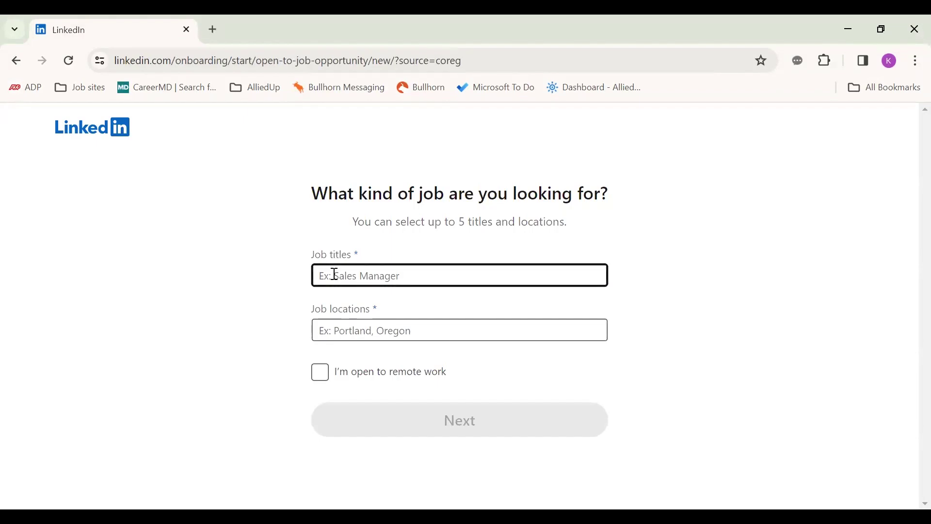
click(203, 411)
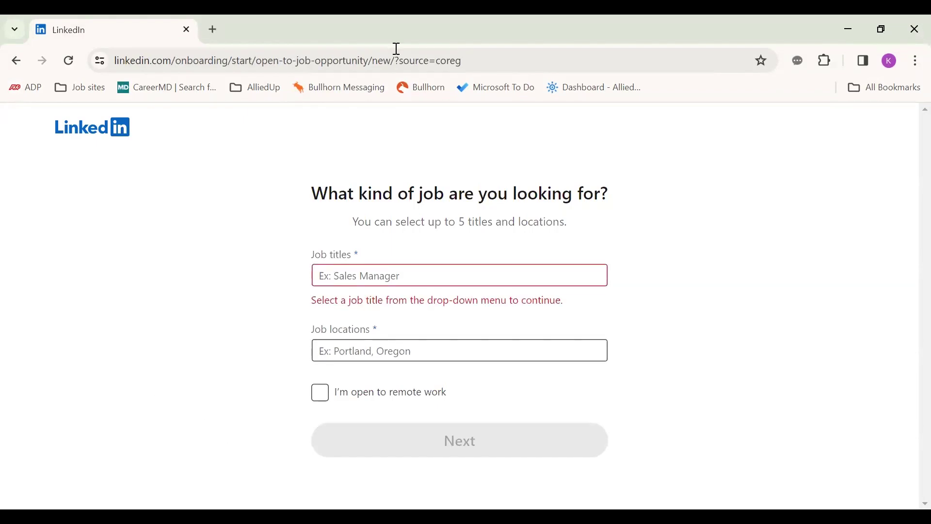
click(333, 274)
text(M)
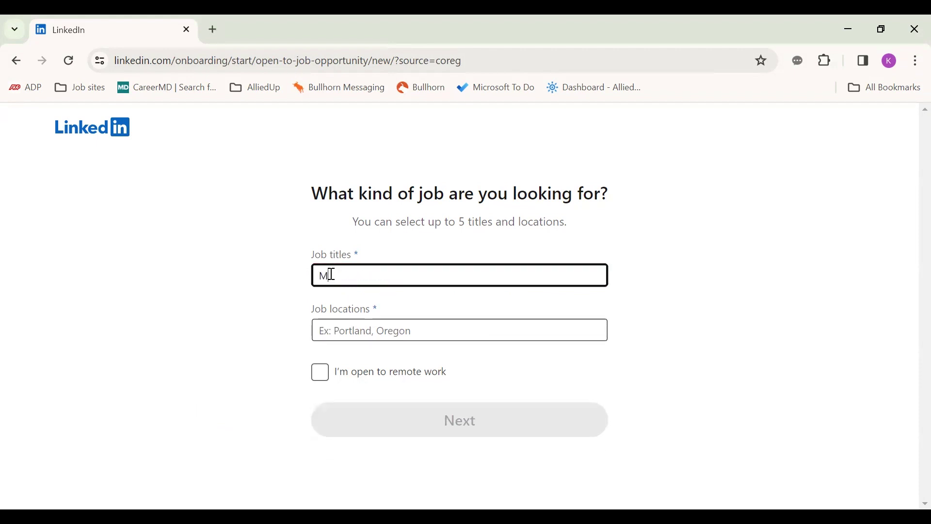
text(edical Ass)
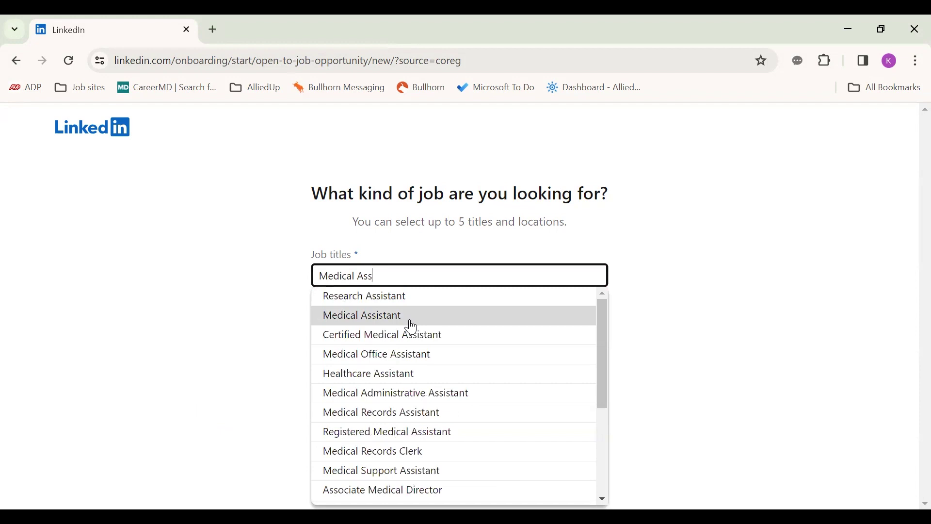
click(412, 318)
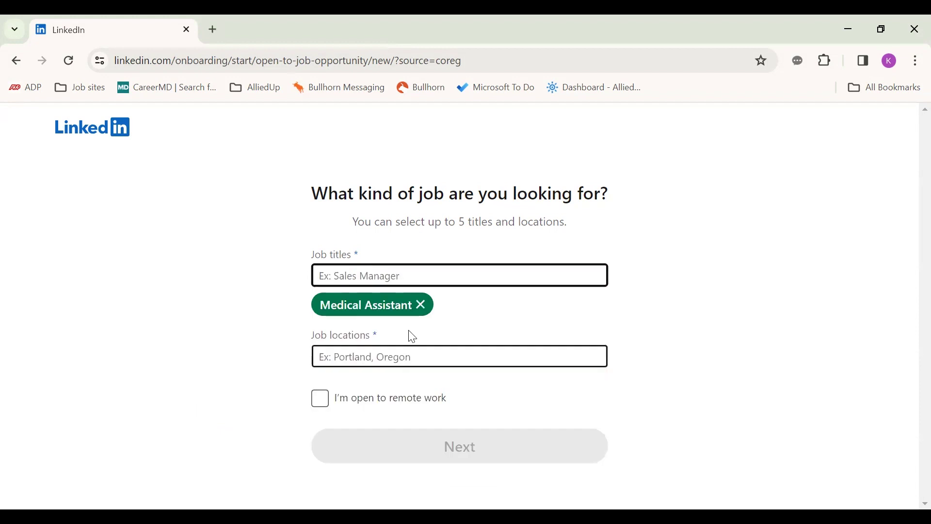
text(Careg)
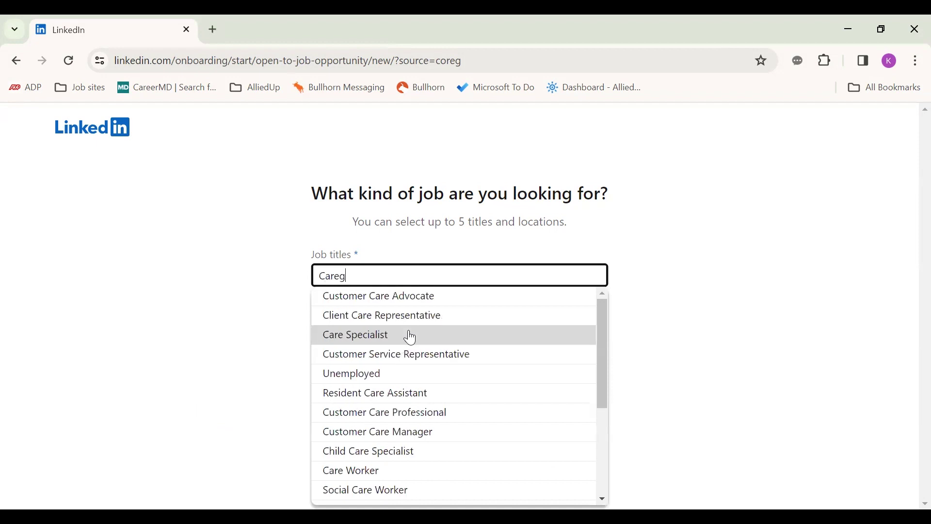
text(iver)
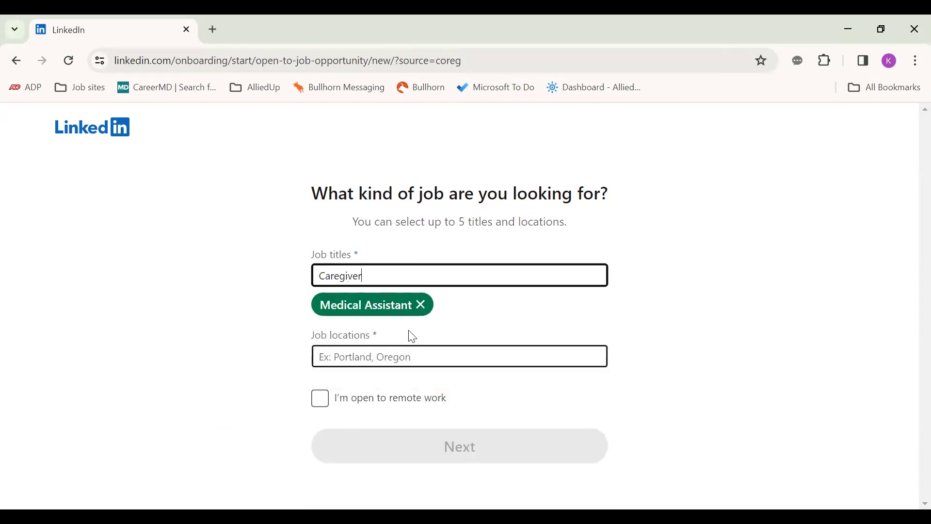
click(415, 300)
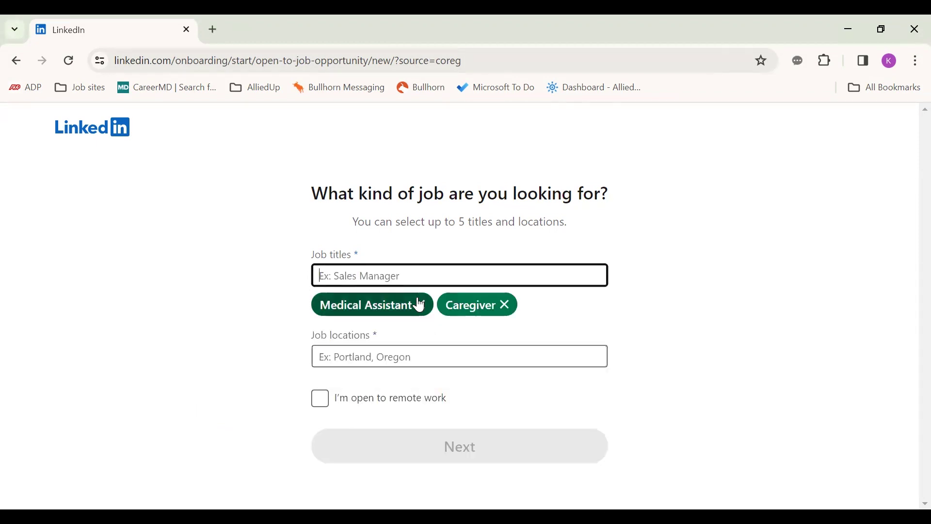
Step: Set the job location to Los Angeles Metropolitan Area and mark open to remote work
click(419, 357)
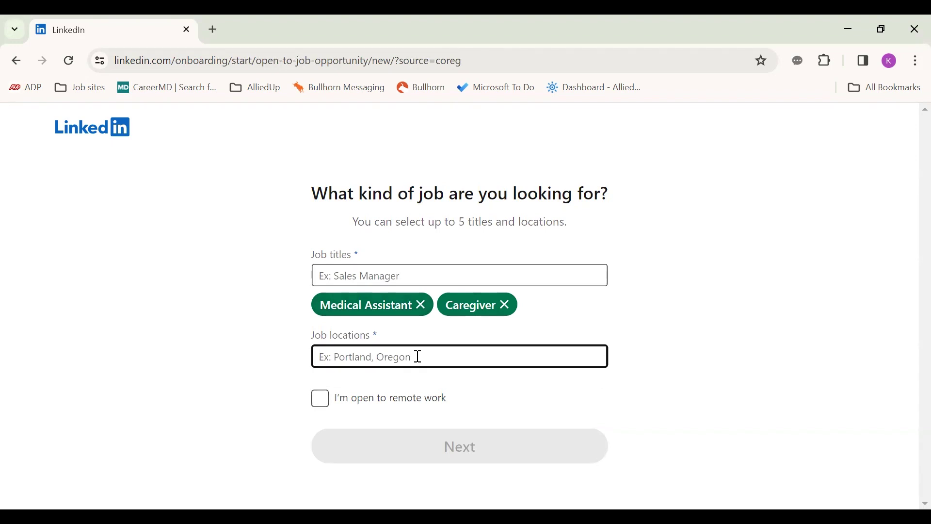
text(Los an)
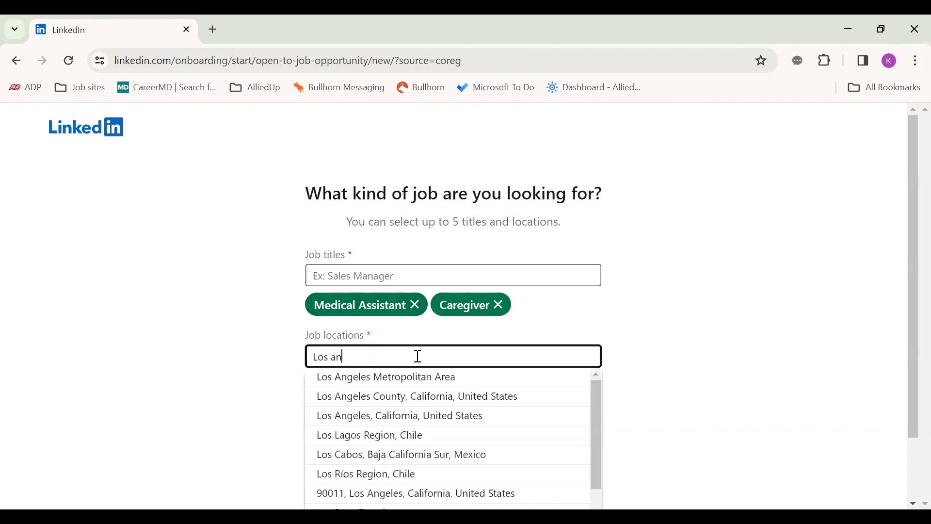
click(332, 378)
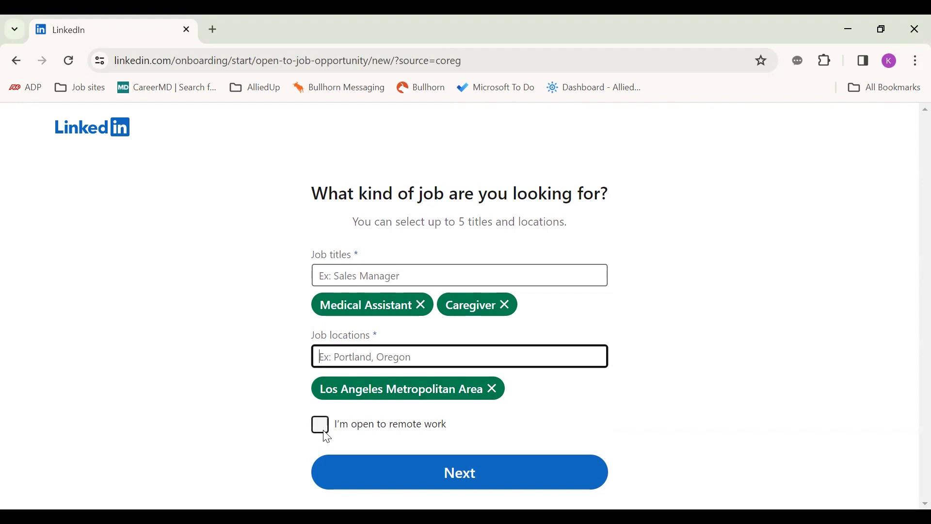
click(326, 433)
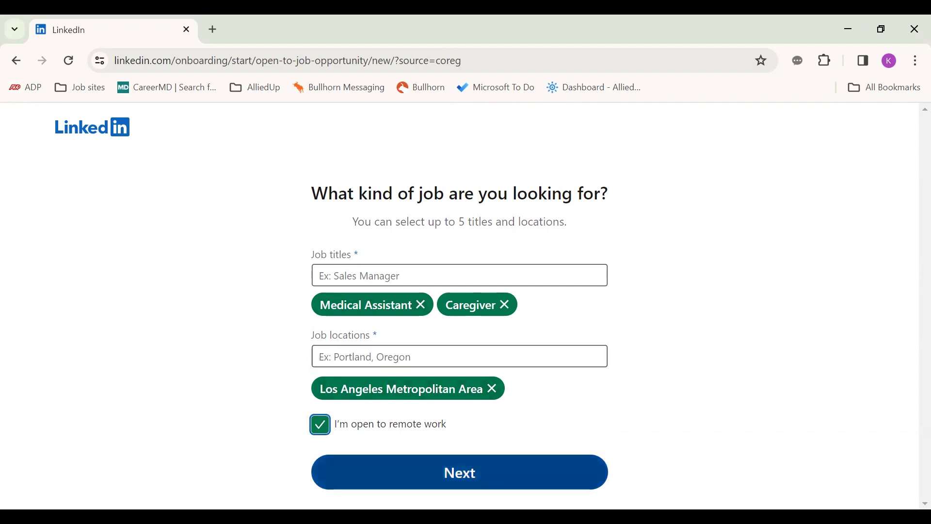
Step: Continue to job alerts, leaving Medical Assistant and Caregiver alerts for Los Angeles on
click(461, 473)
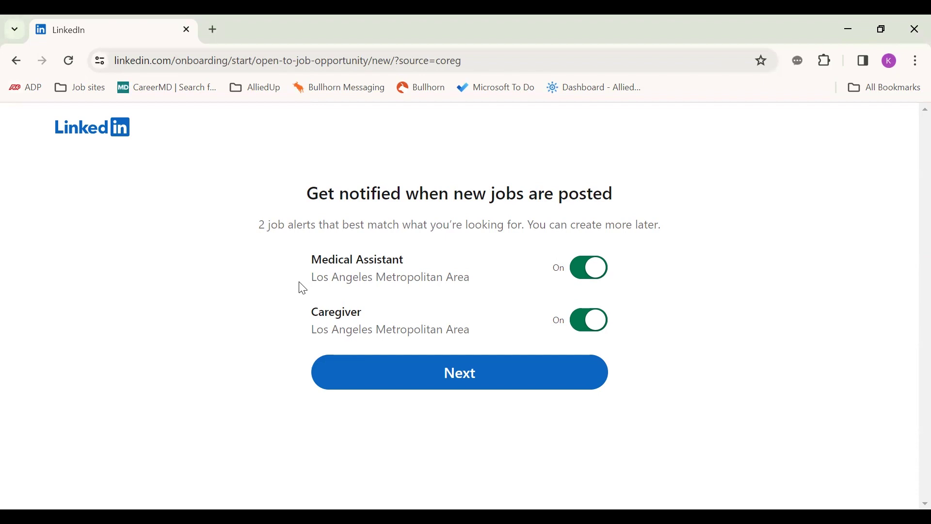
Step: Accept the job alerts and continue, keeping Share with recruiters on
click(356, 378)
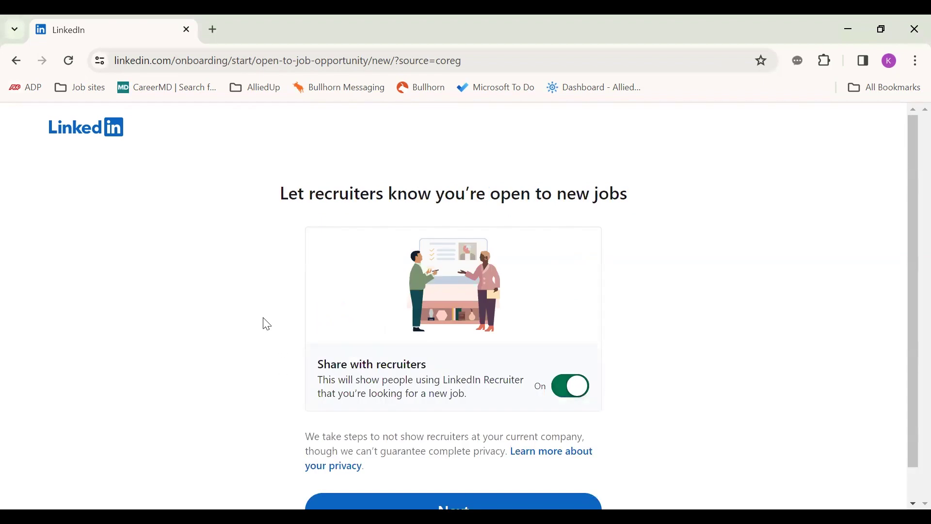
scroll(267, 324, down, 1)
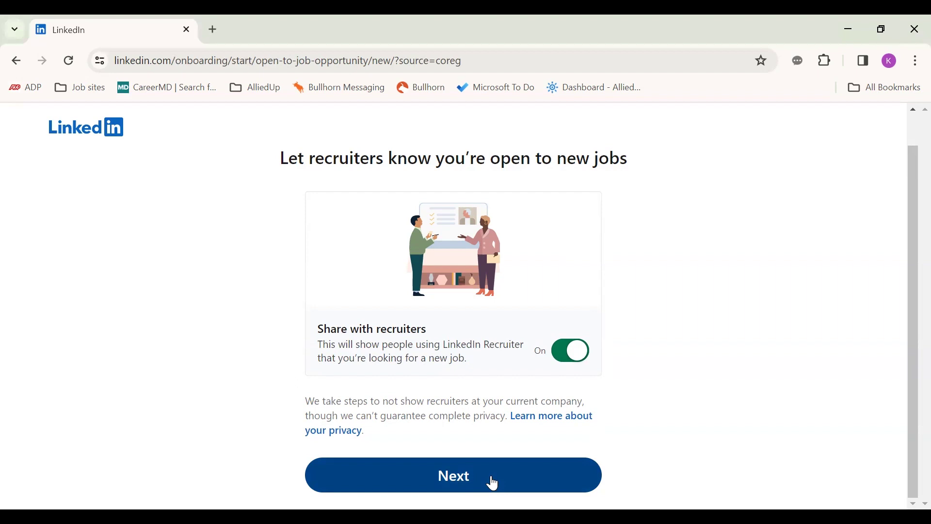
Step: Keep recruiter sharing on, skip the mobile app, and dismiss the Jobs page privacy notice
click(493, 484)
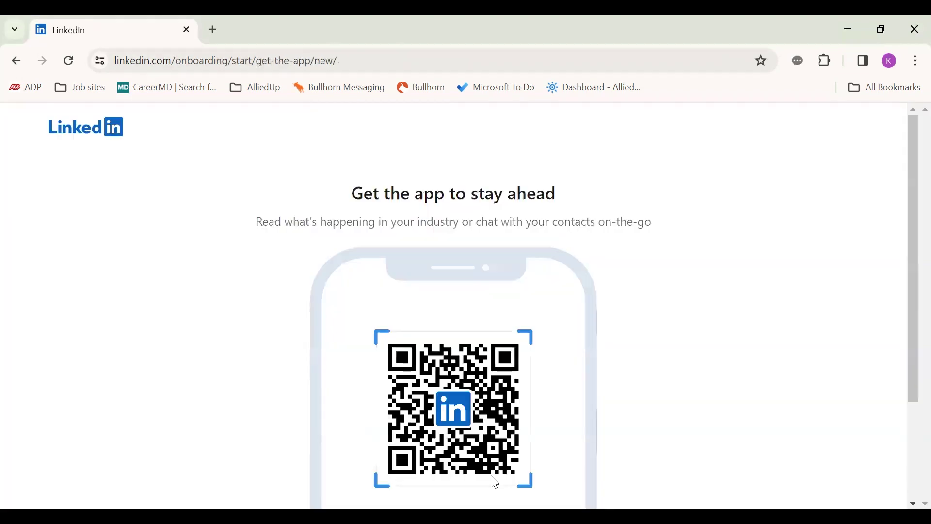
scroll(453, 417, down, 3)
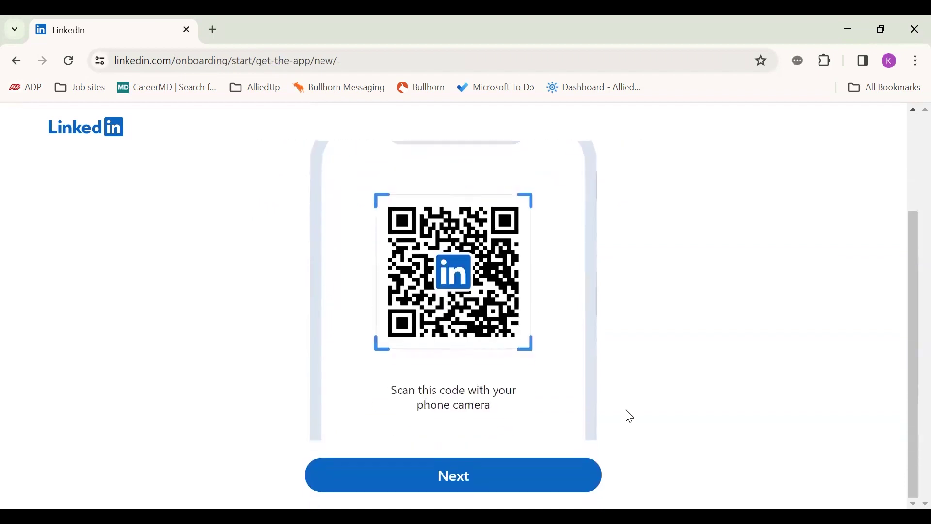
scroll(769, 377, up, 2)
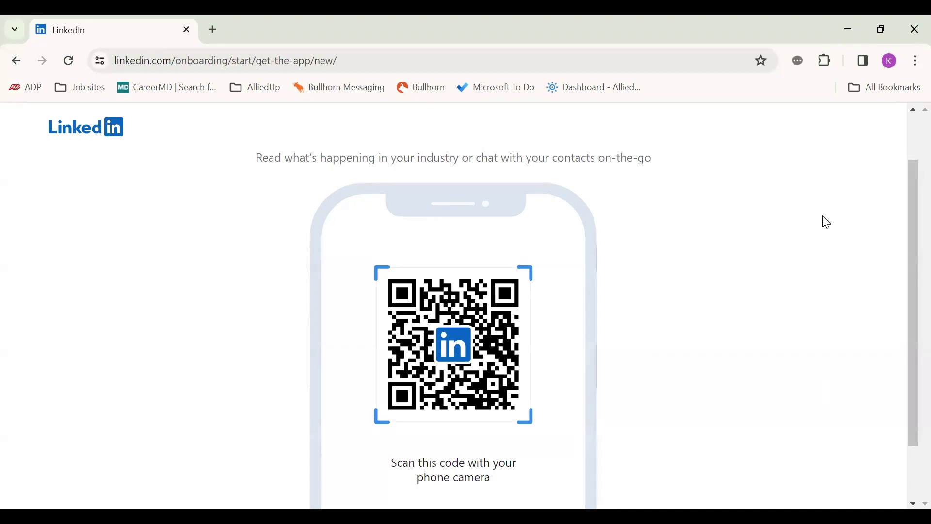
scroll(380, 432, down, 2)
click(388, 475)
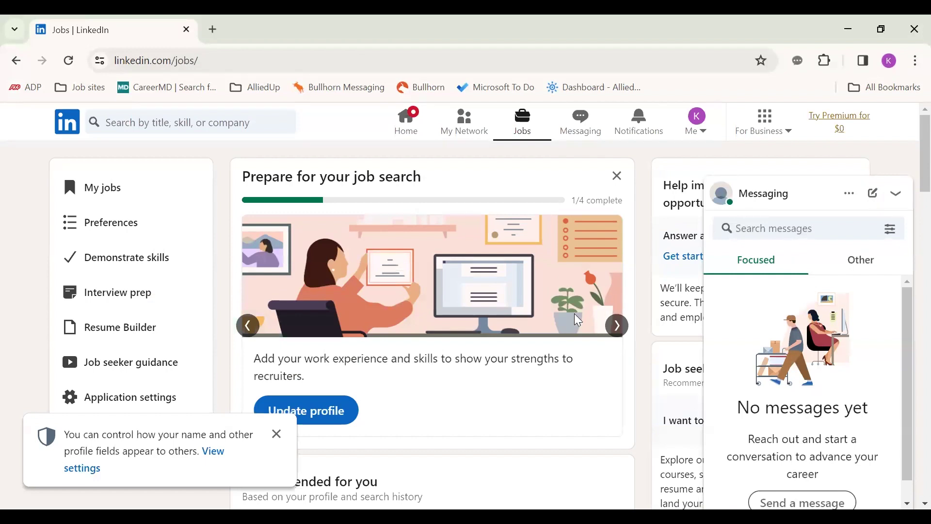
click(277, 434)
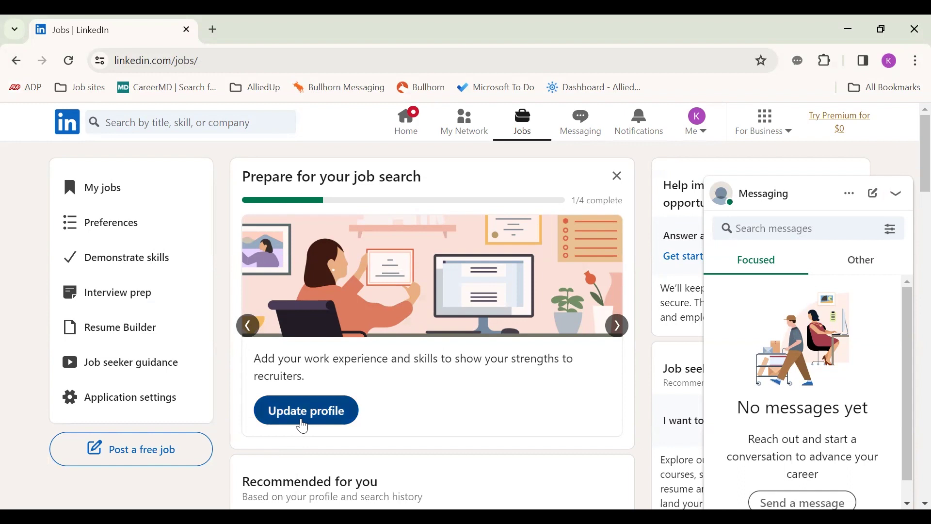
Step: Begin updating the profile and answer Yes to being a current student
click(302, 421)
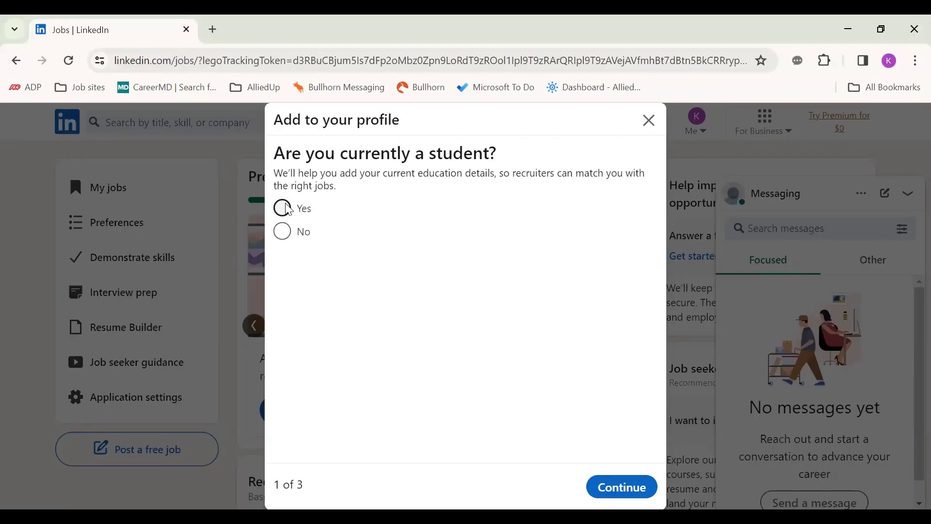
click(283, 208)
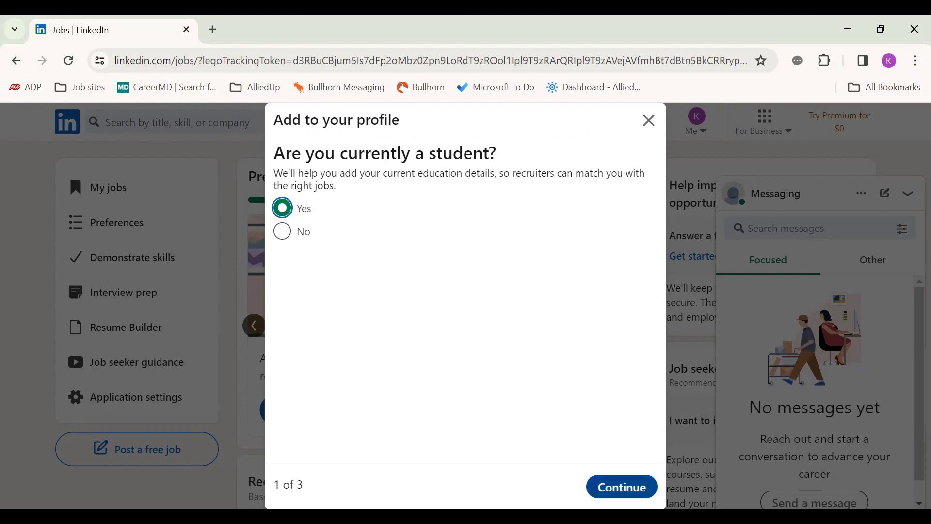
click(622, 486)
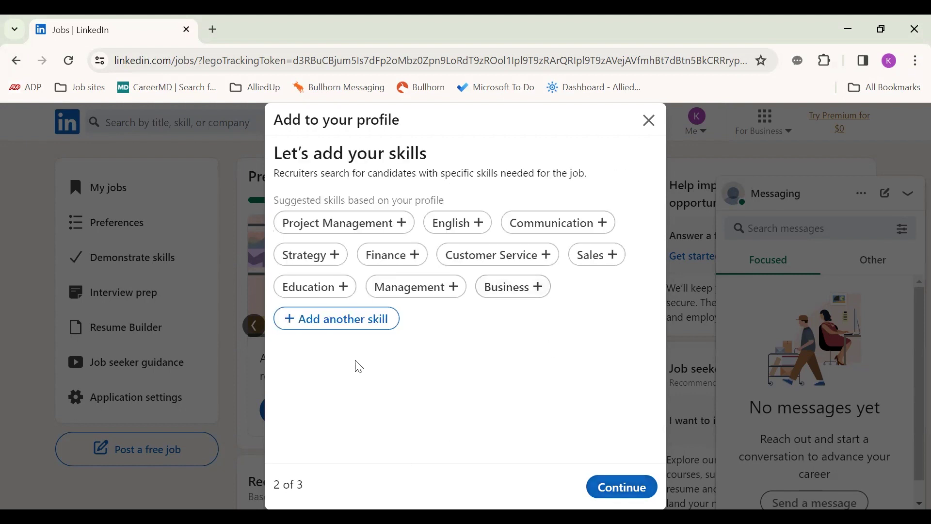
Step: Add Patient Care and Communication skills and confirm the Los Angeles, United States location
click(344, 324)
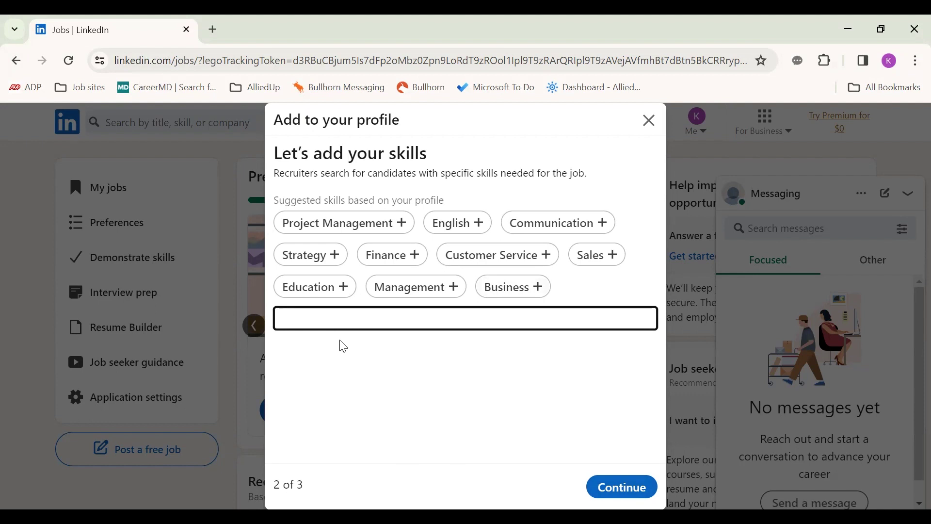
text(Patient care)
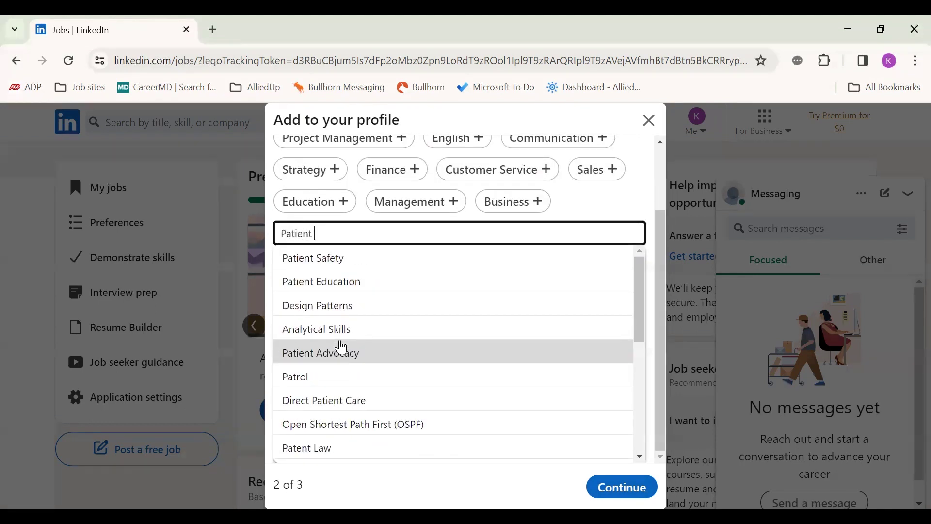
click(343, 346)
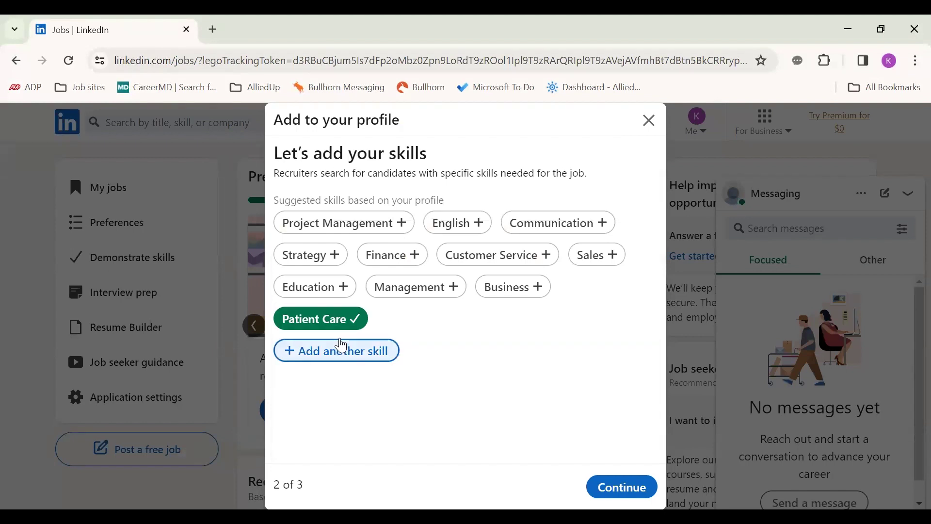
click(560, 227)
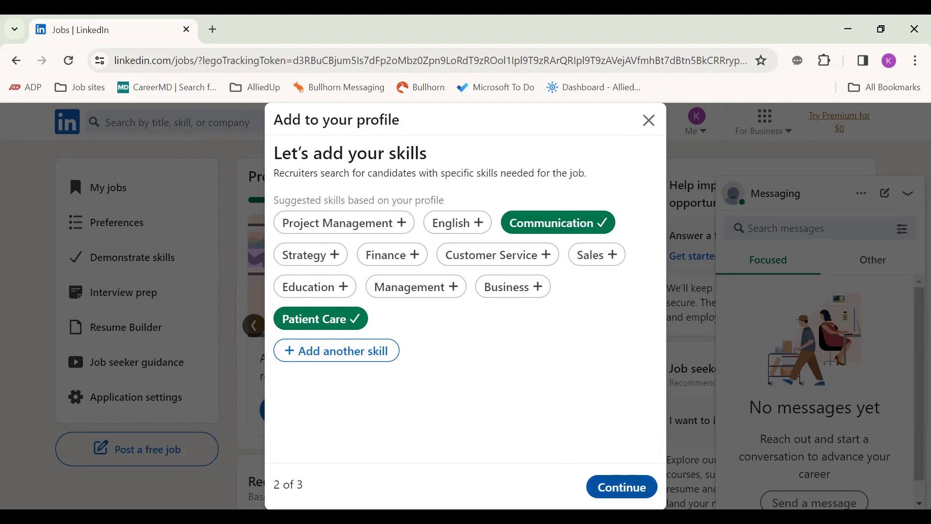
click(623, 488)
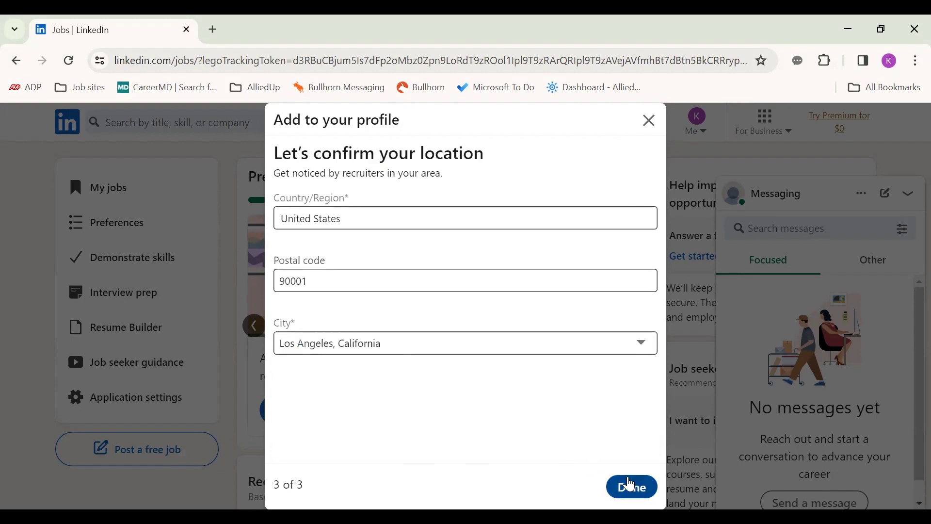
click(631, 485)
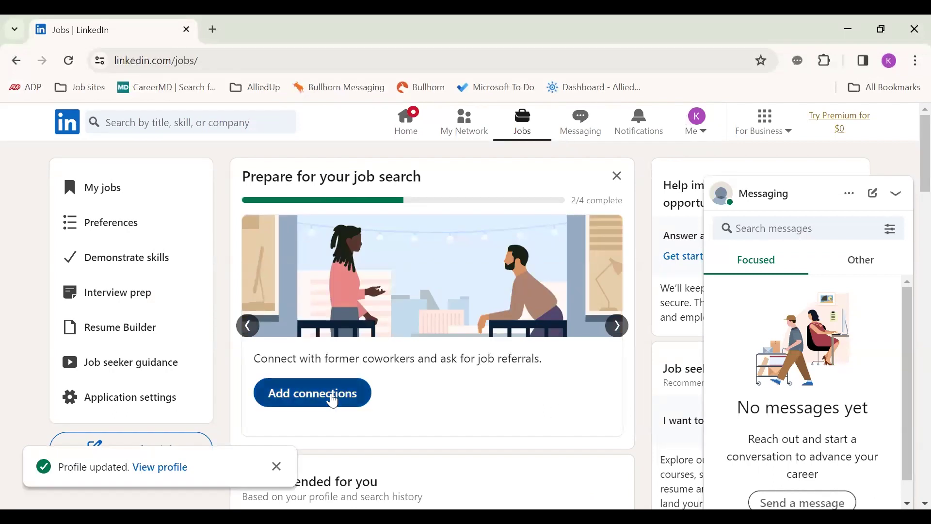
Step: Search for the career coach by name and open her profile from the results
click(333, 402)
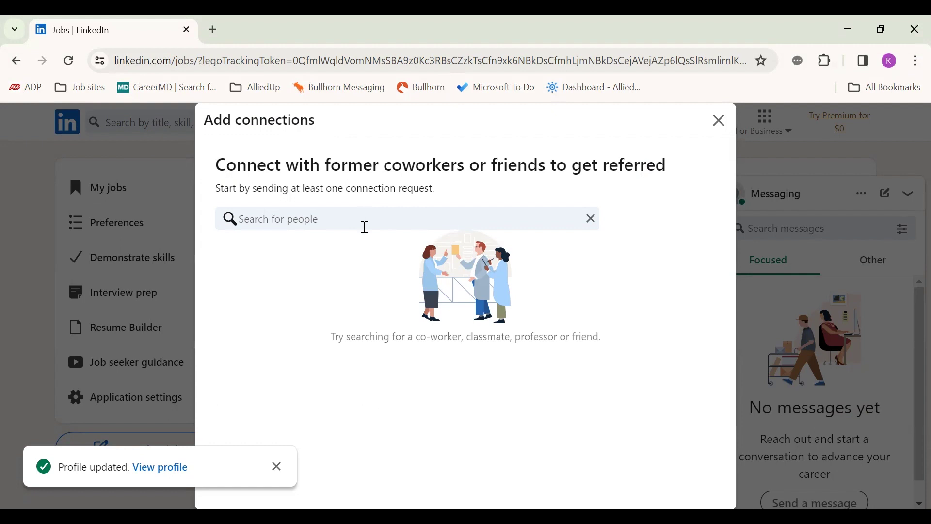
click(370, 219)
text(i)
key(BackSpace)
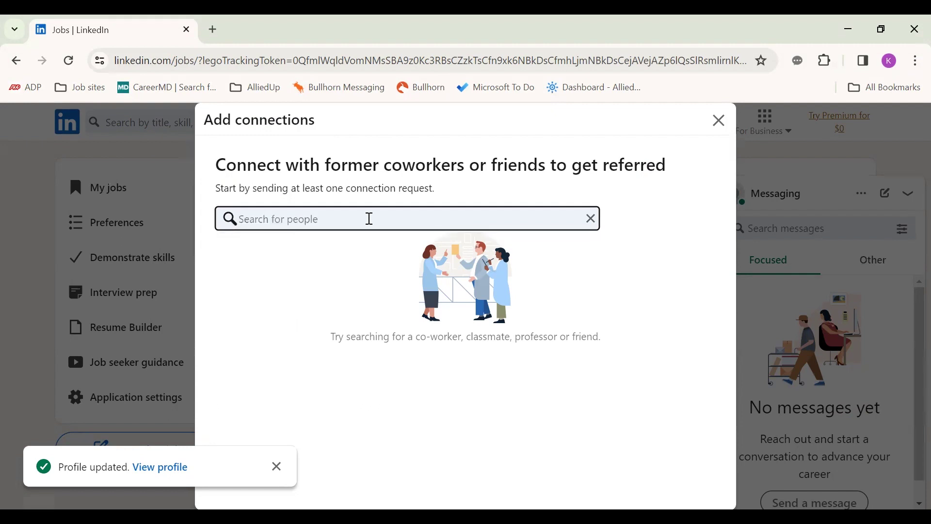
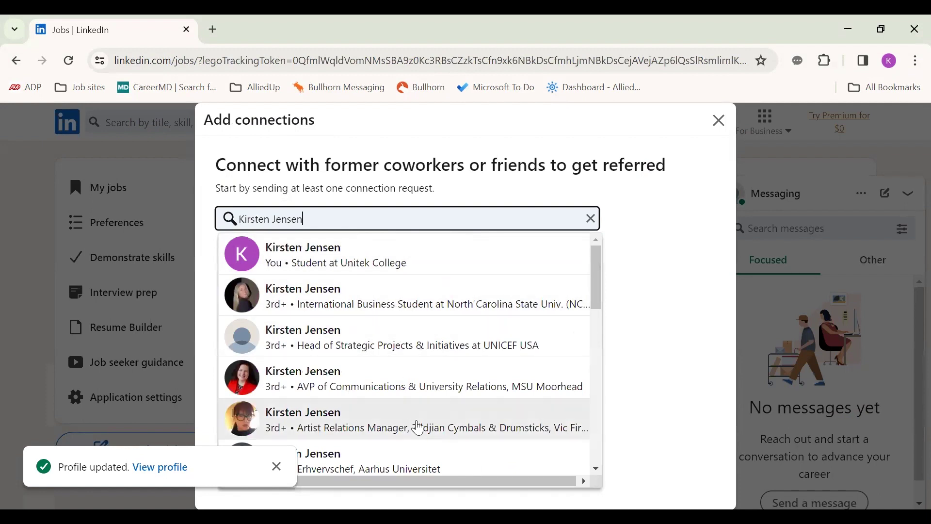
scroll(426, 376, down, 3)
scroll(426, 378, down, 6)
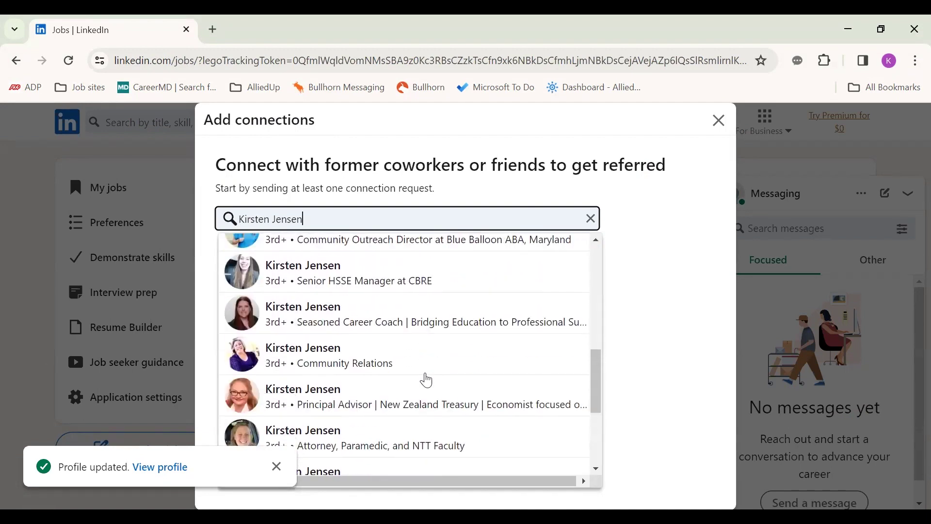
click(363, 284)
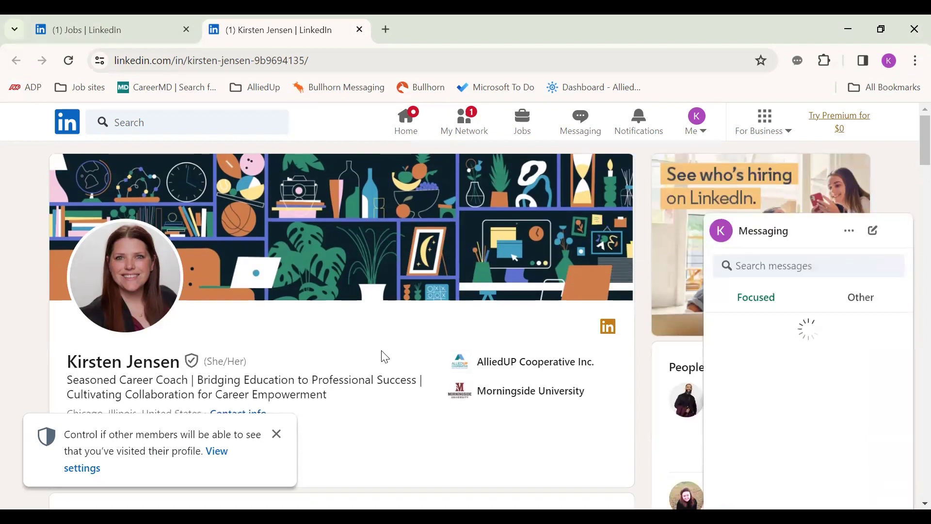
Step: Send her a connection request without a note and dismiss the confirmation
scroll(382, 374, down, 3)
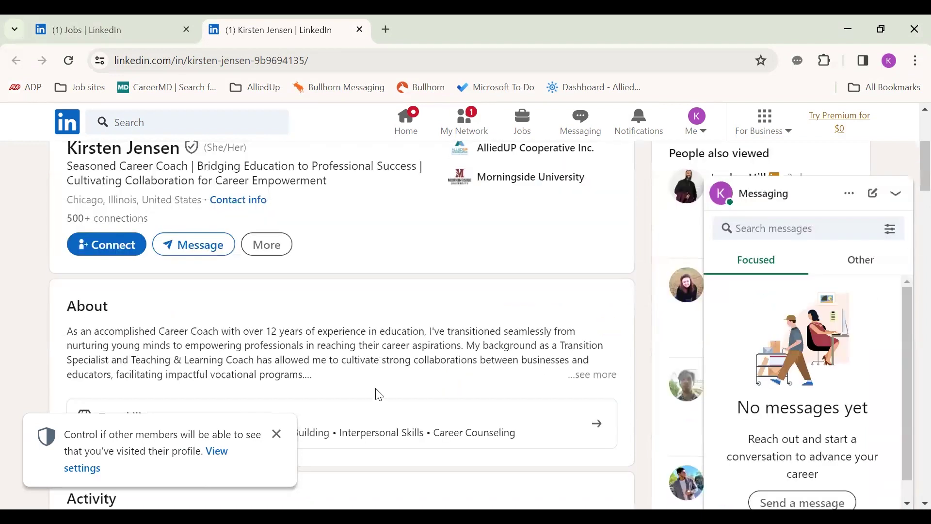
click(108, 249)
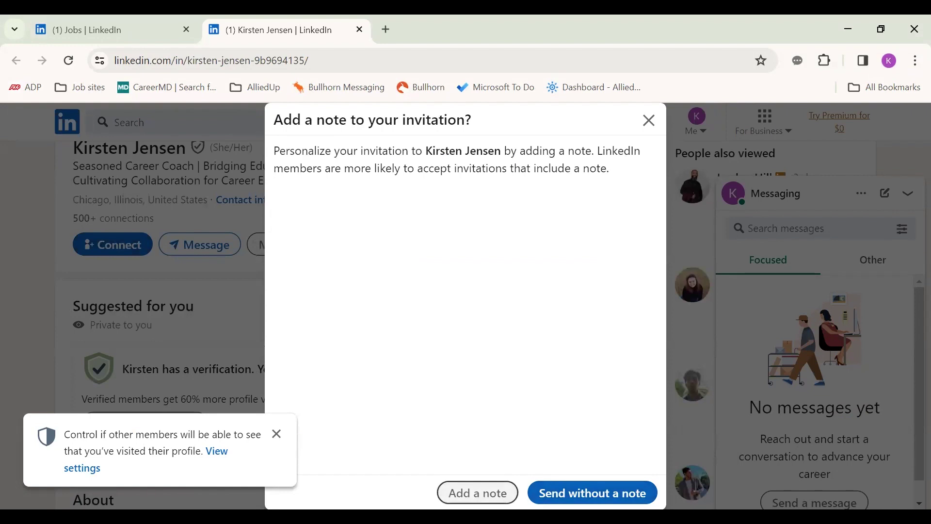
click(593, 494)
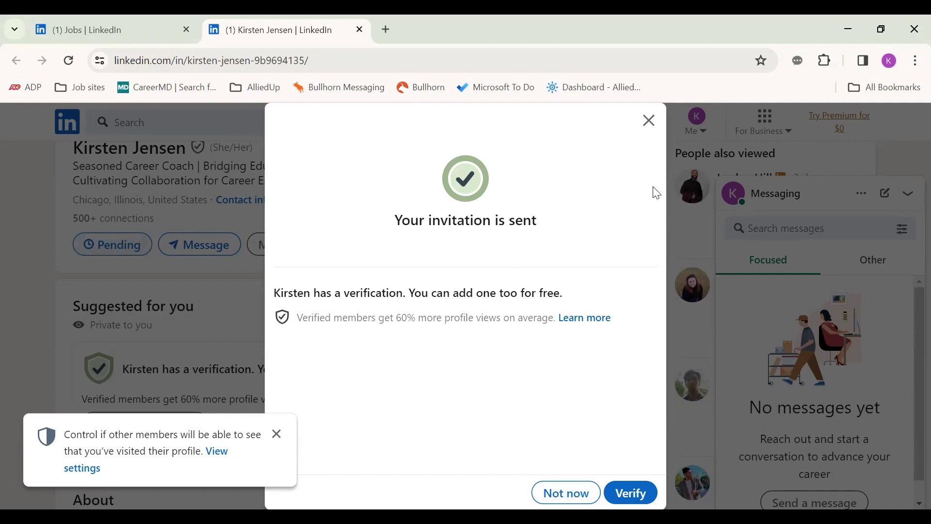
click(650, 120)
Step: Go to your own profile via the Me menu and collapse the Messaging panel
click(698, 127)
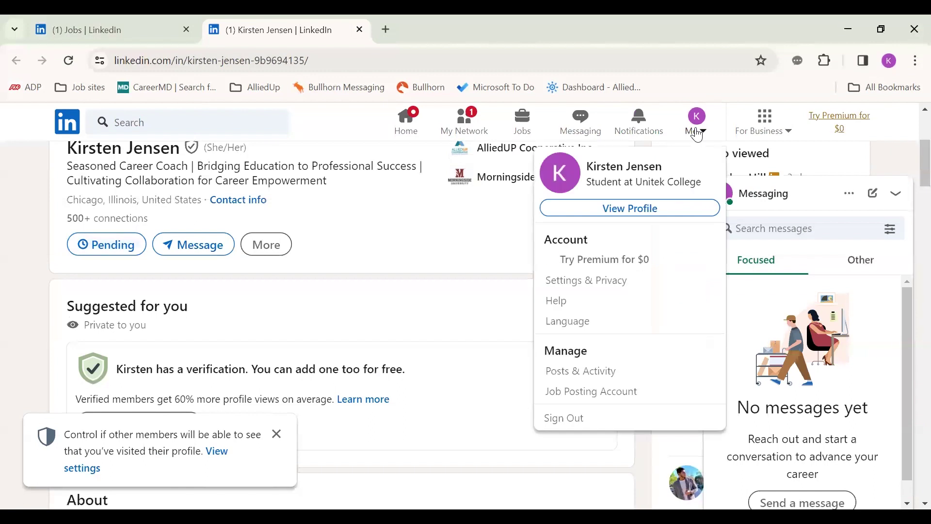
click(650, 212)
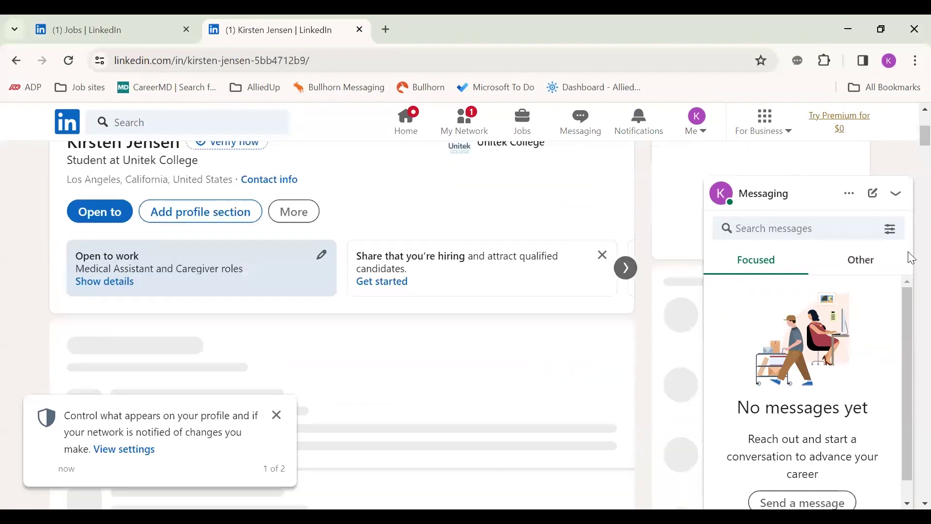
click(896, 194)
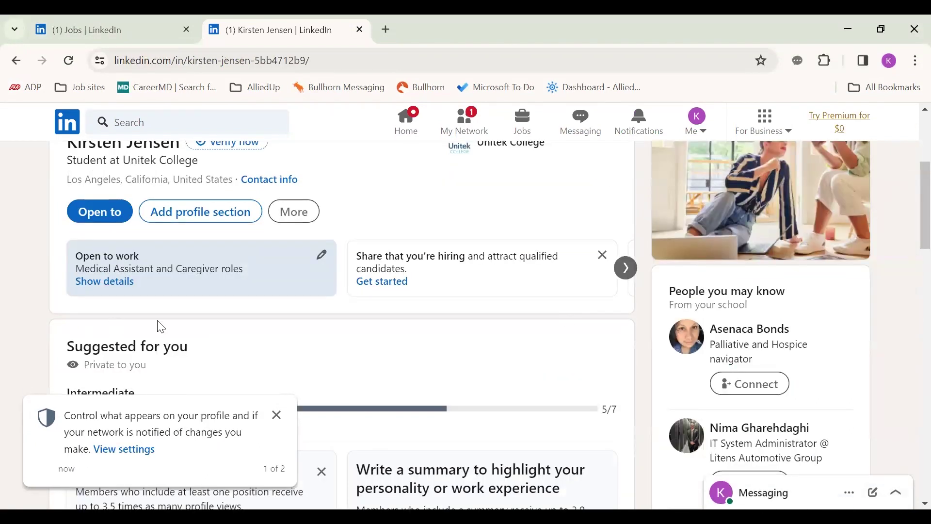
Step: Dismiss the profile-changes and profile-visit privacy tips, then bring up Add profile section
scroll(163, 329, up, 5)
click(278, 422)
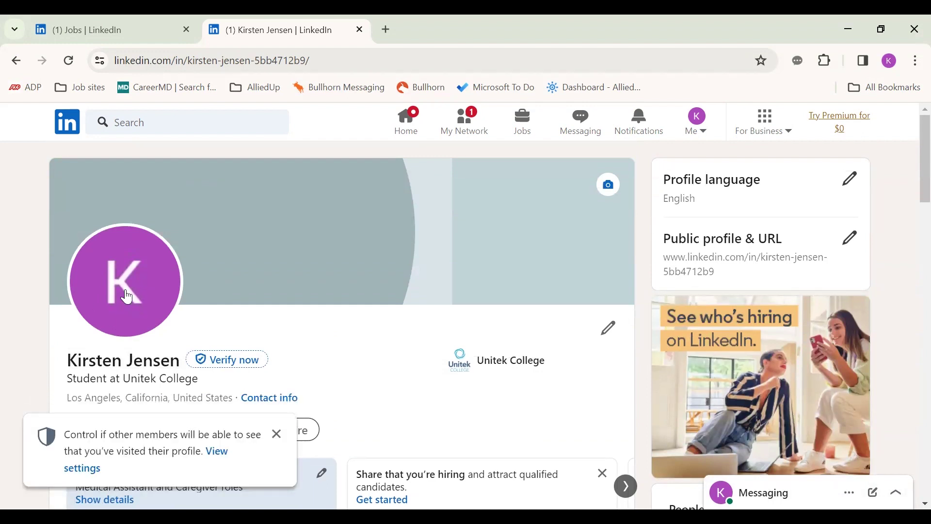
click(277, 434)
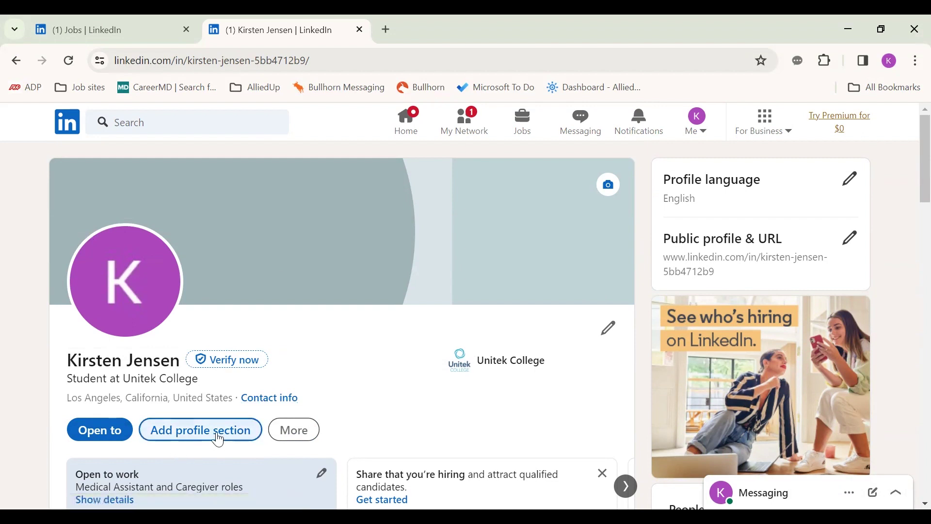
click(208, 430)
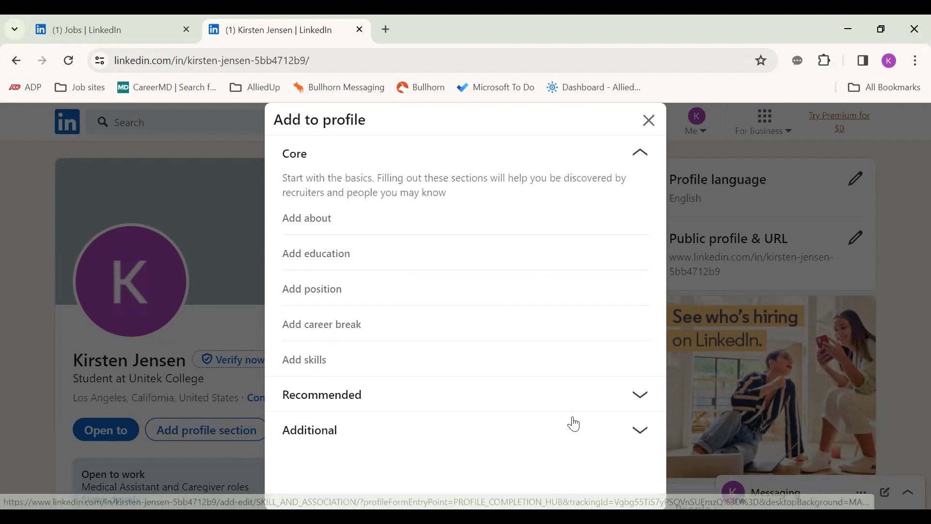
Step: Browse the Recommended and Additional section options, then close Add to profile unchanged
click(641, 394)
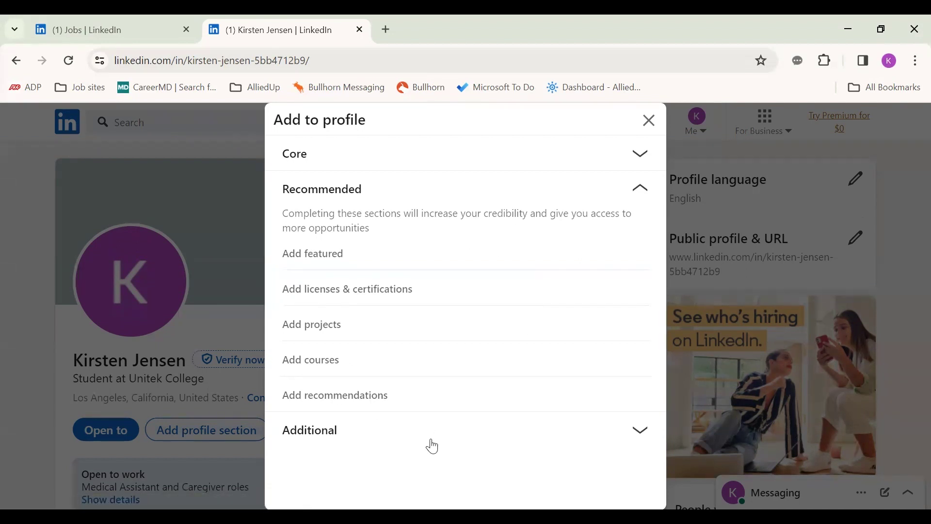
click(640, 431)
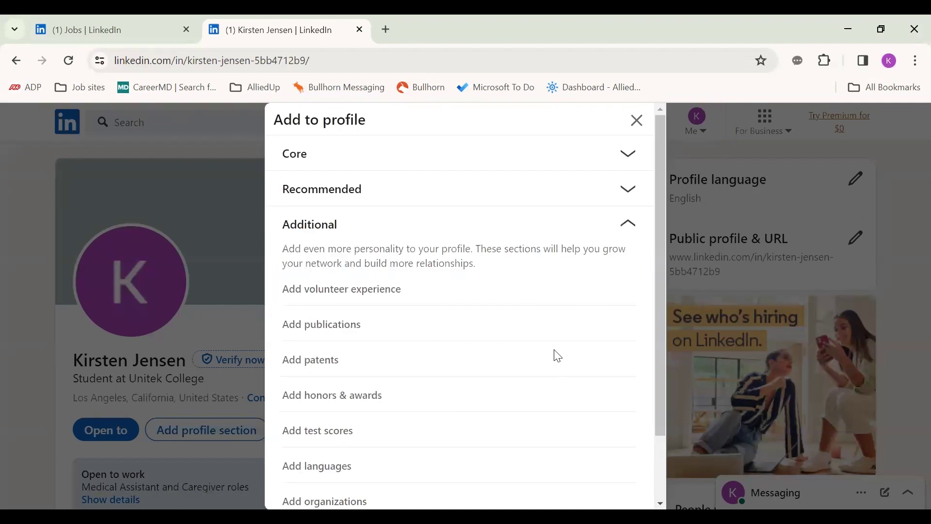
scroll(455, 424, down, 2)
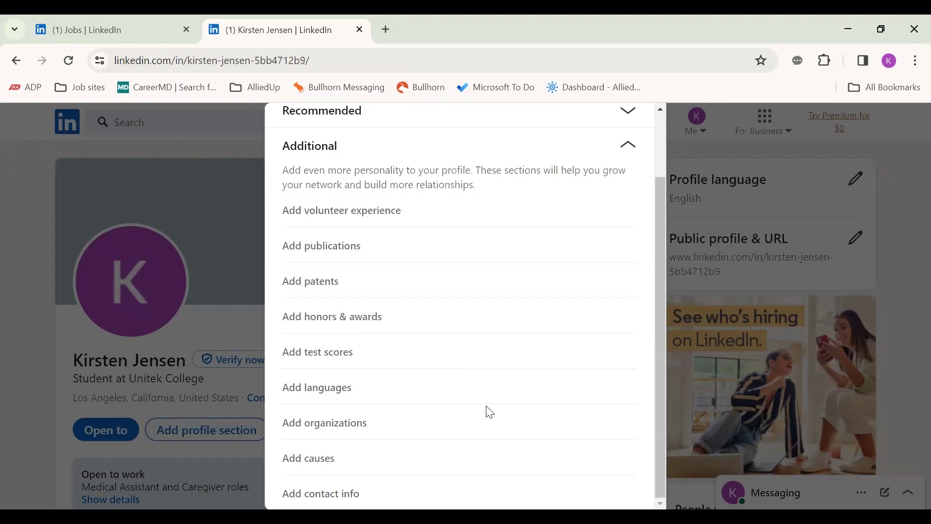
scroll(485, 315, up, 2)
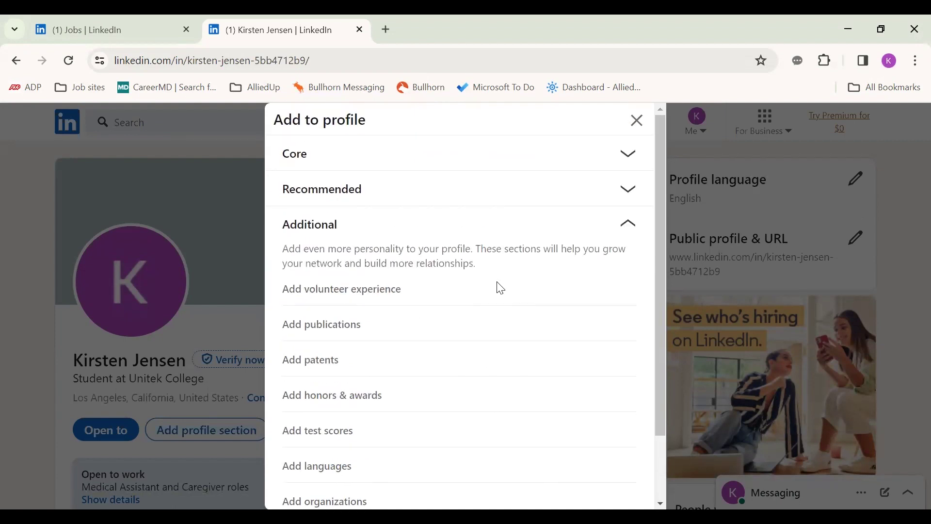
click(633, 121)
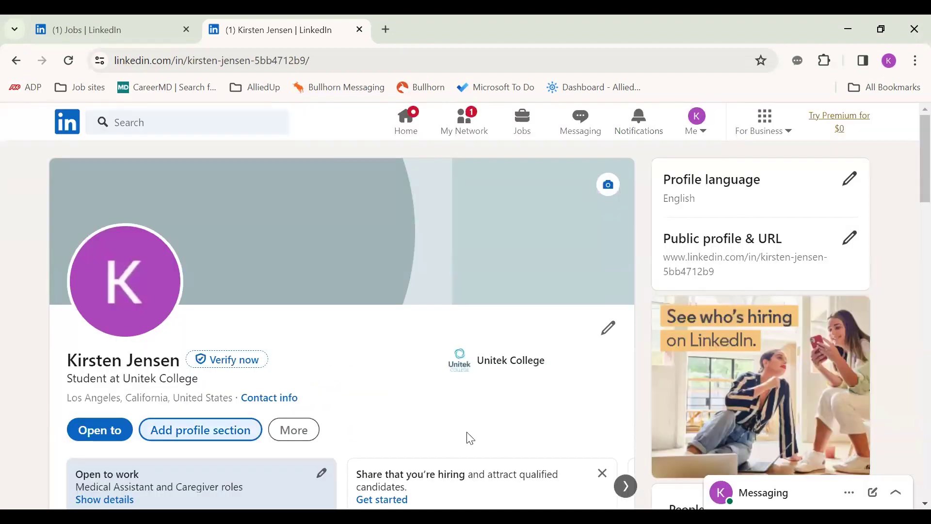
scroll(467, 436, down, 5)
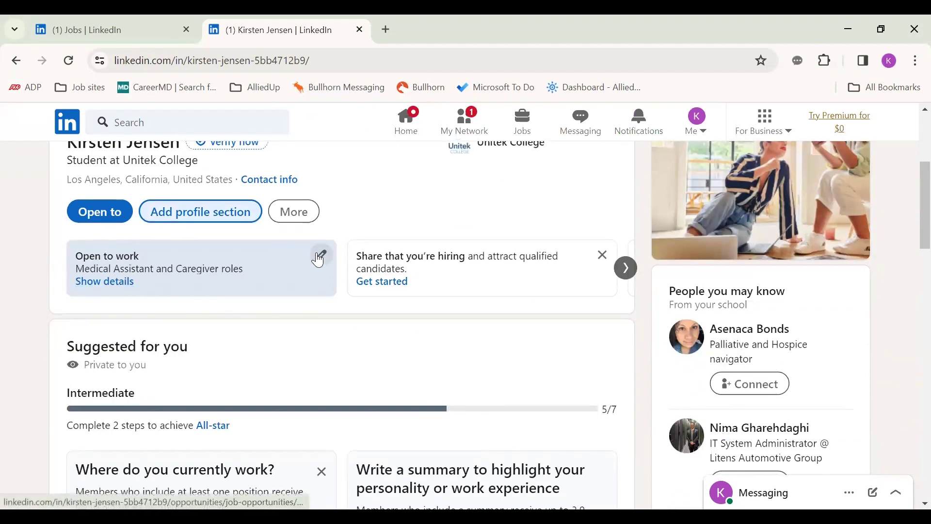
click(322, 254)
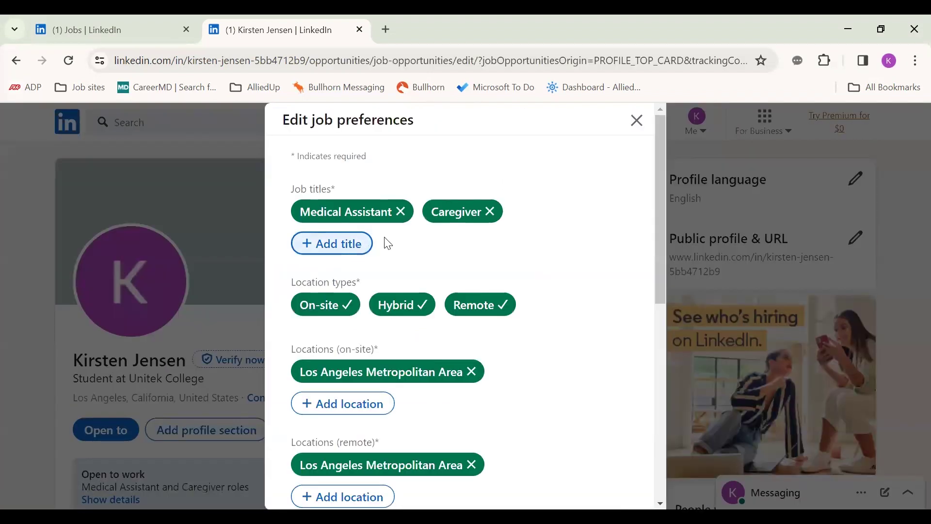
scroll(527, 341, down, 6)
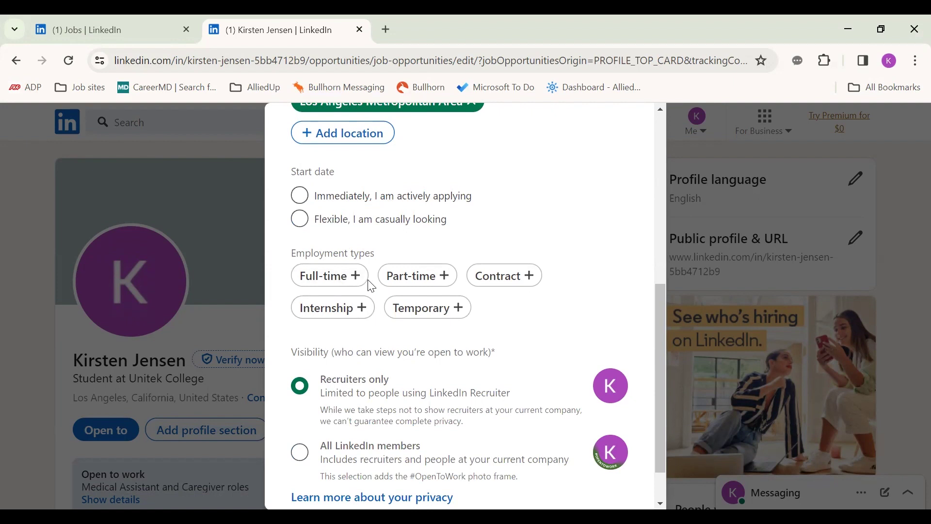
scroll(462, 444, down, 1)
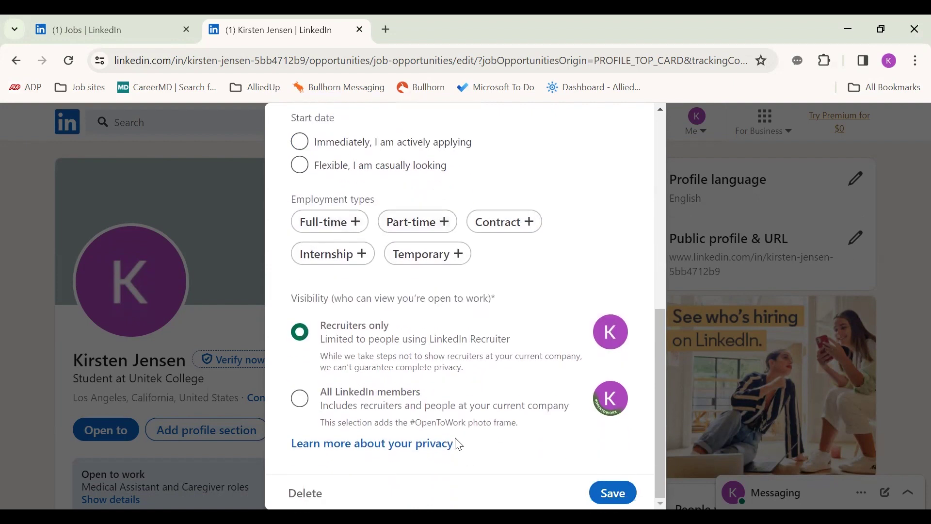
click(301, 400)
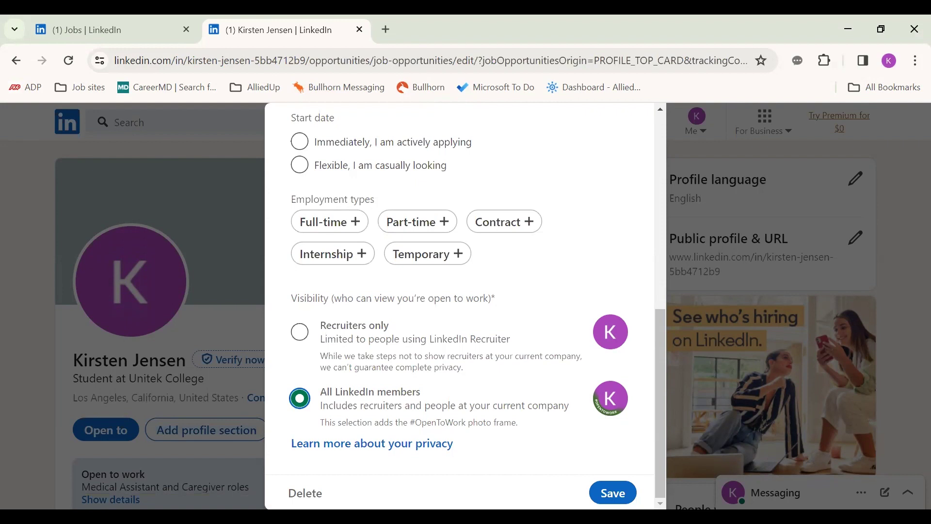
scroll(635, 165, up, 10)
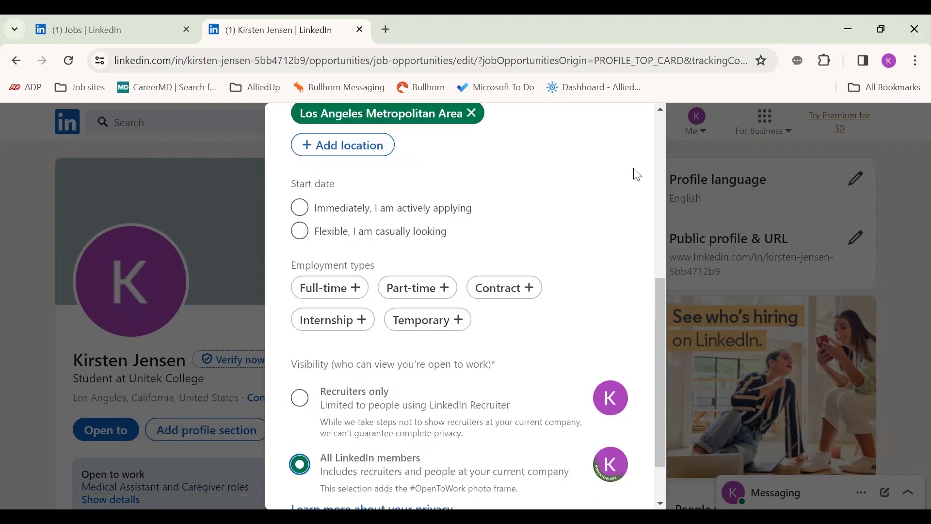
click(638, 123)
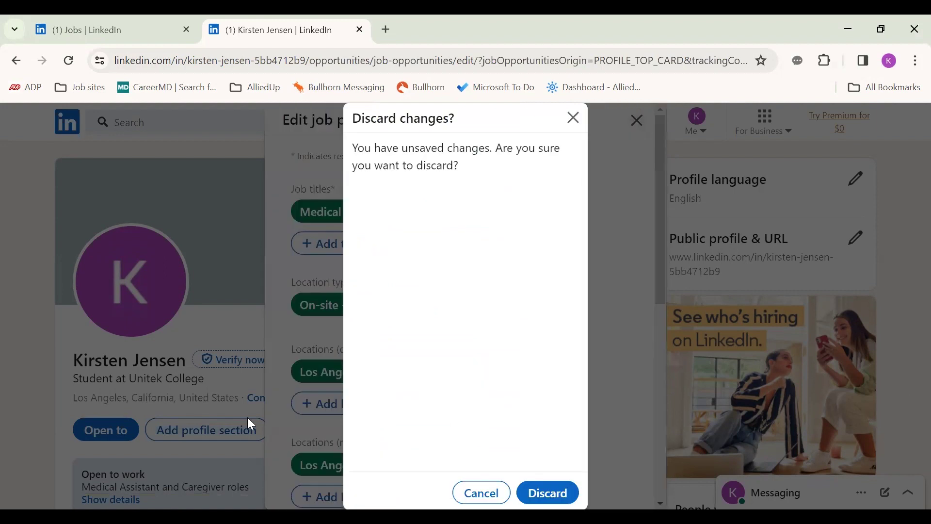
click(548, 493)
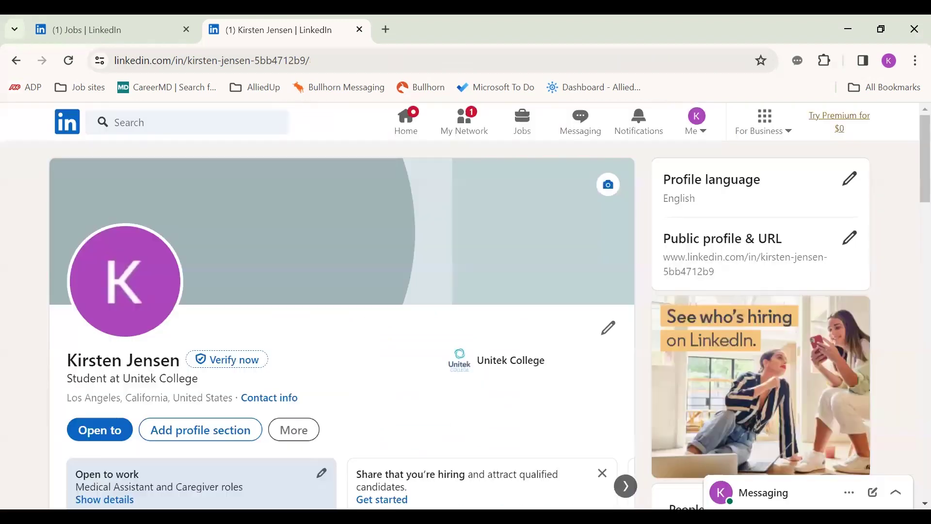
scroll(462, 447, down, 4)
scroll(463, 447, down, 5)
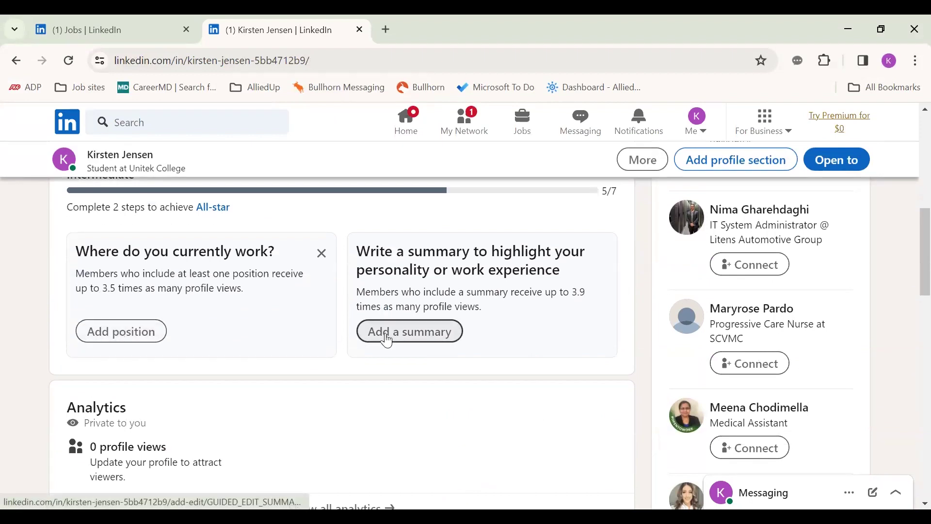
scroll(388, 340, down, 5)
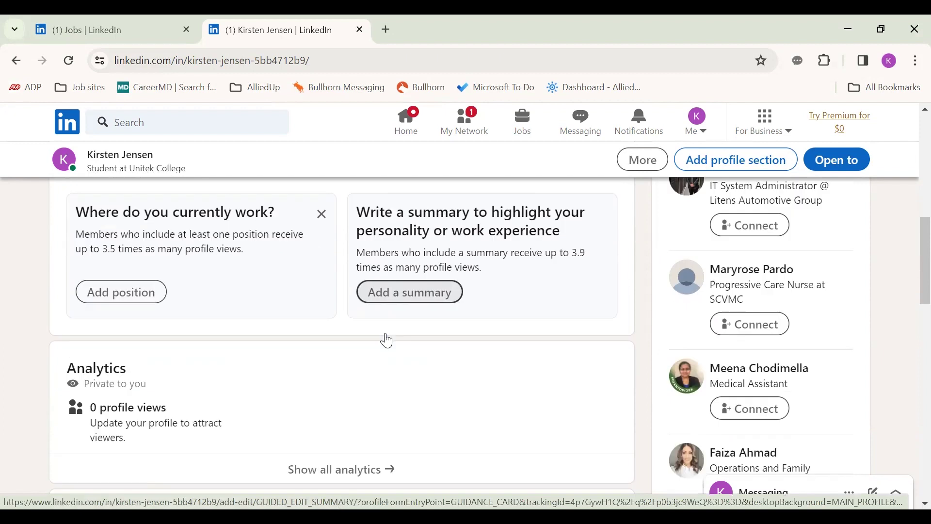
scroll(389, 340, down, 3)
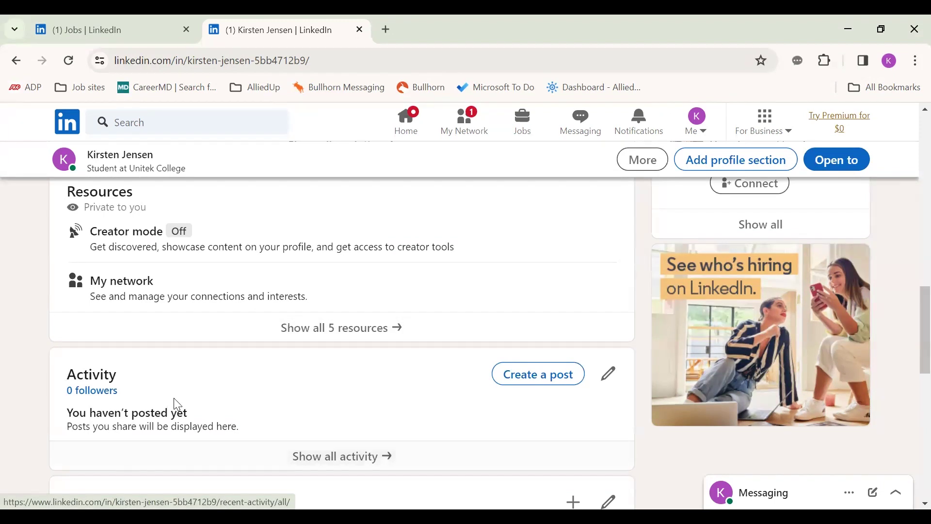
scroll(184, 402, down, 3)
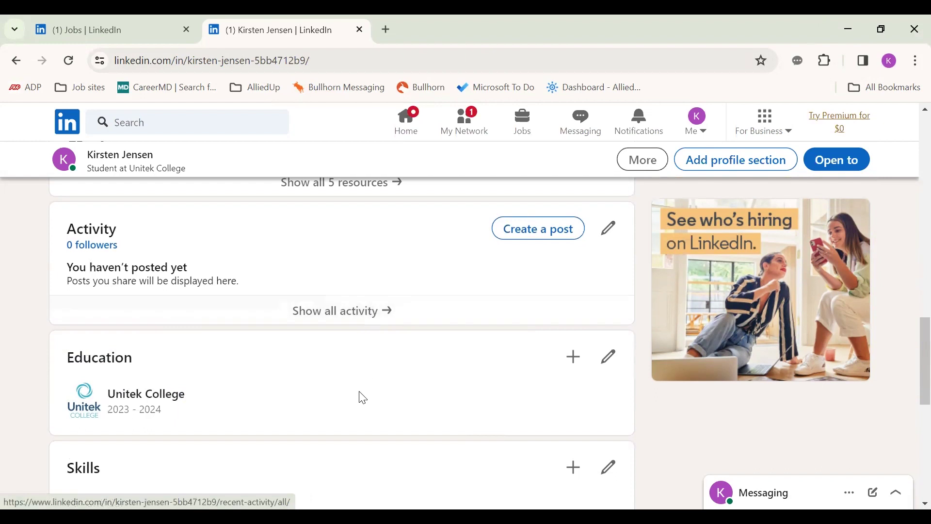
scroll(330, 431, down, 5)
scroll(286, 425, down, 4)
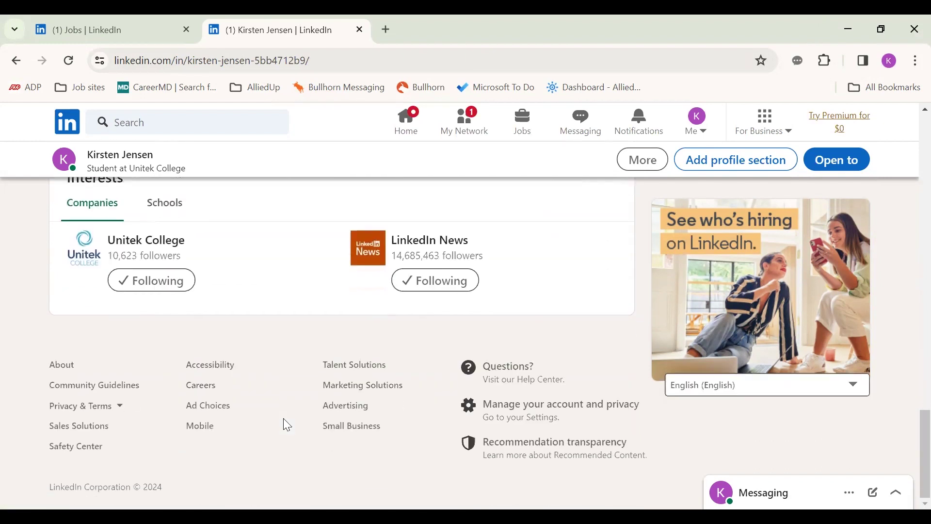
scroll(279, 421, up, 4)
scroll(271, 416, up, 5)
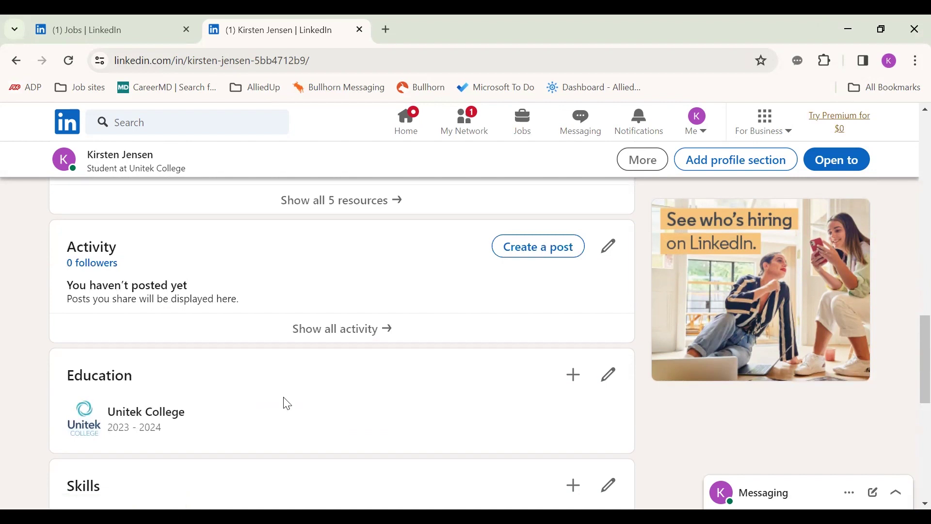
scroll(285, 404, up, 3)
scroll(288, 403, up, 2)
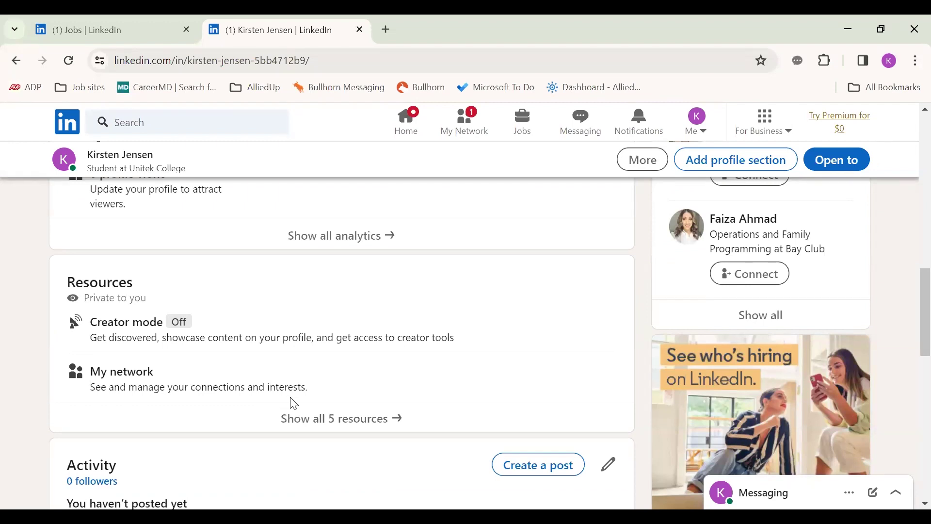
scroll(310, 402, up, 10)
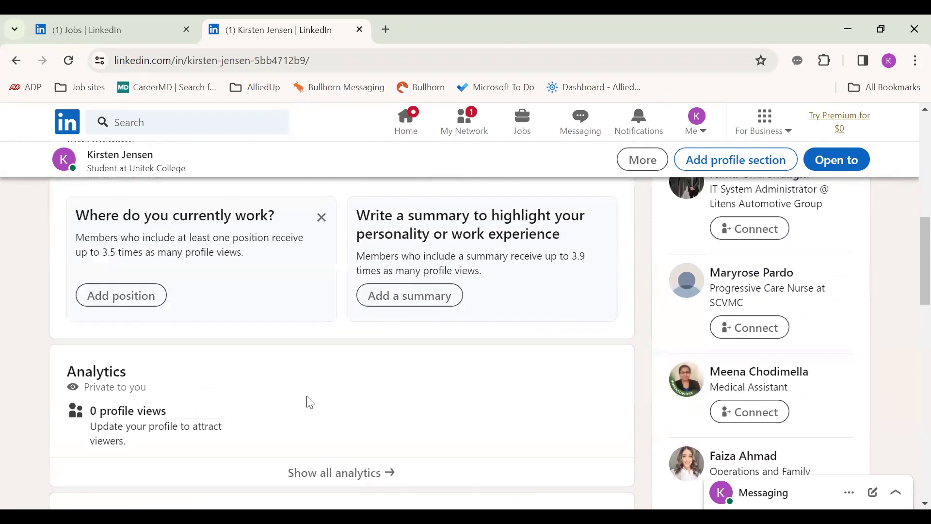
scroll(307, 402, up, 2)
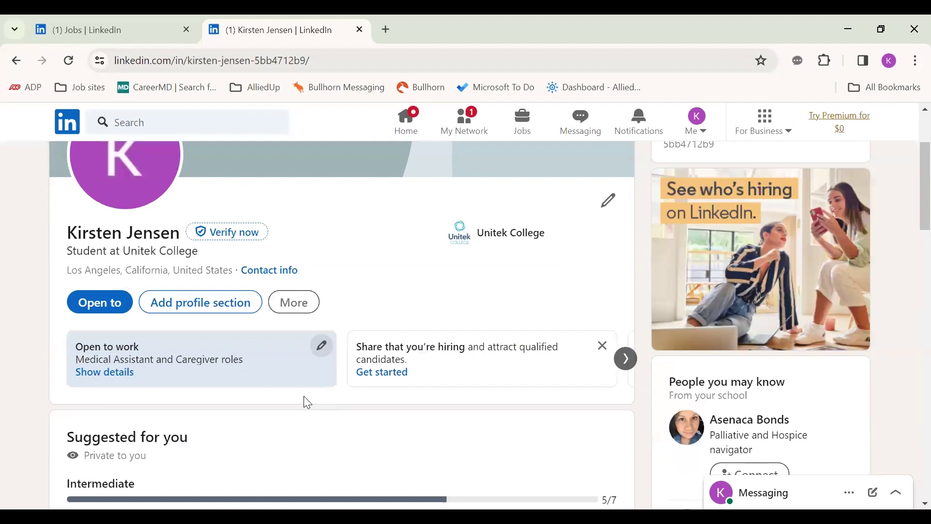